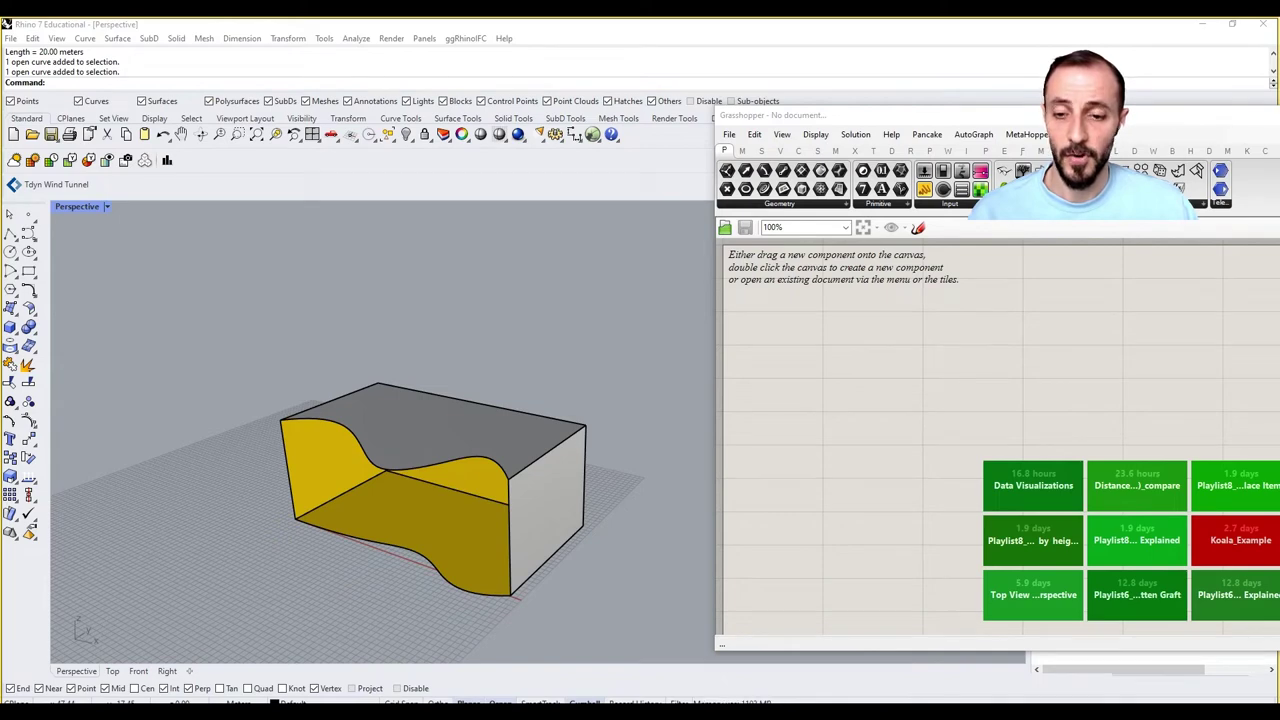
Step: Check the Color Backfaces option in the Shaded display settings by switching it off and back on
click(881, 352)
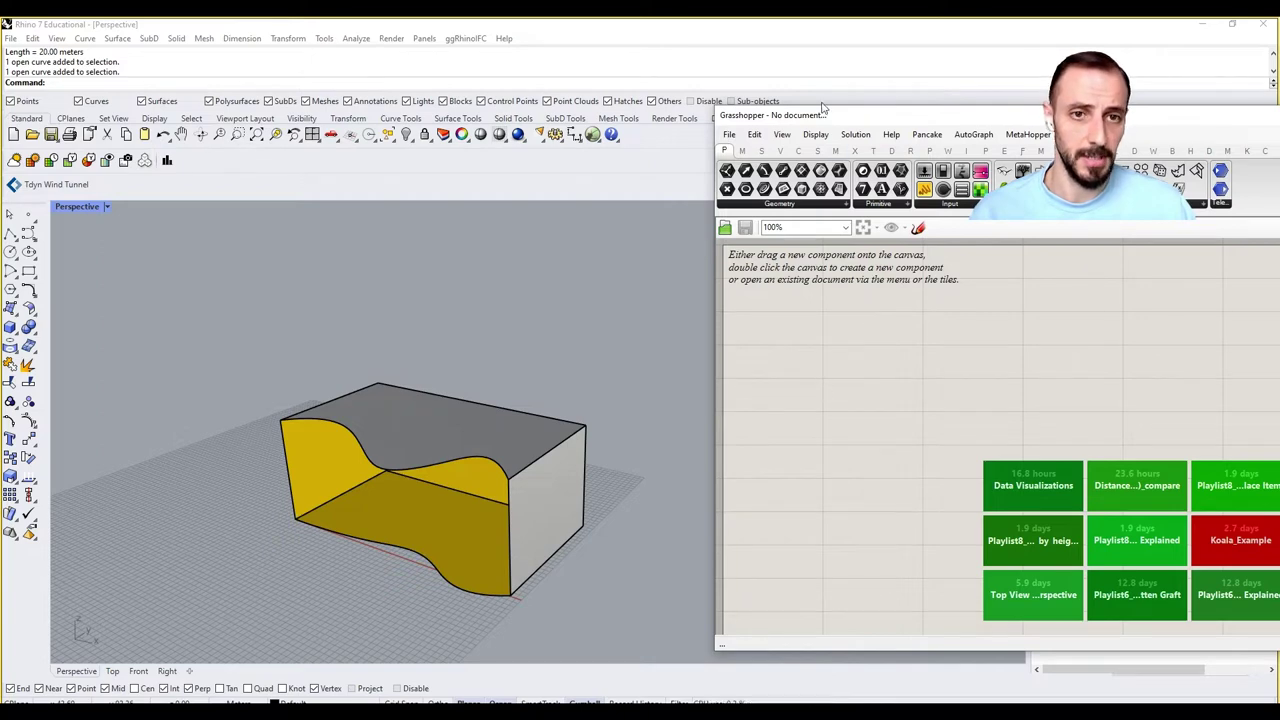
drag(820, 116, 790, 533)
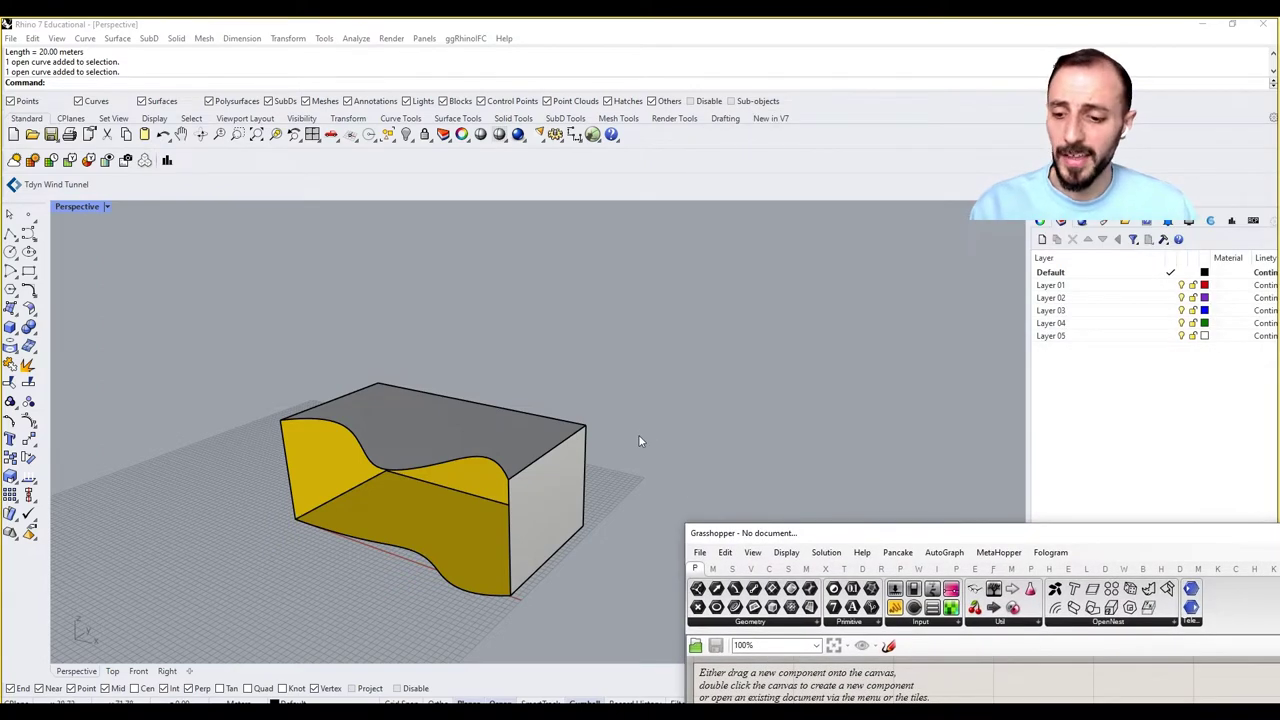
click(638, 396)
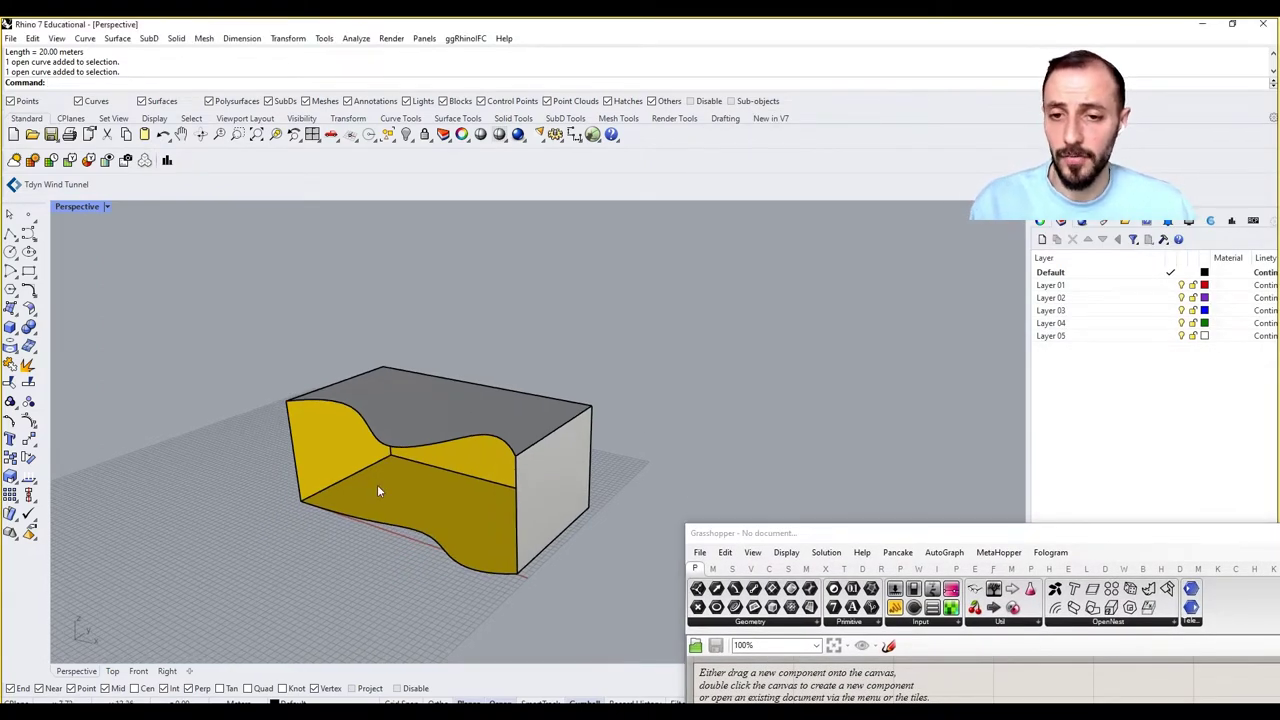
click(342, 441)
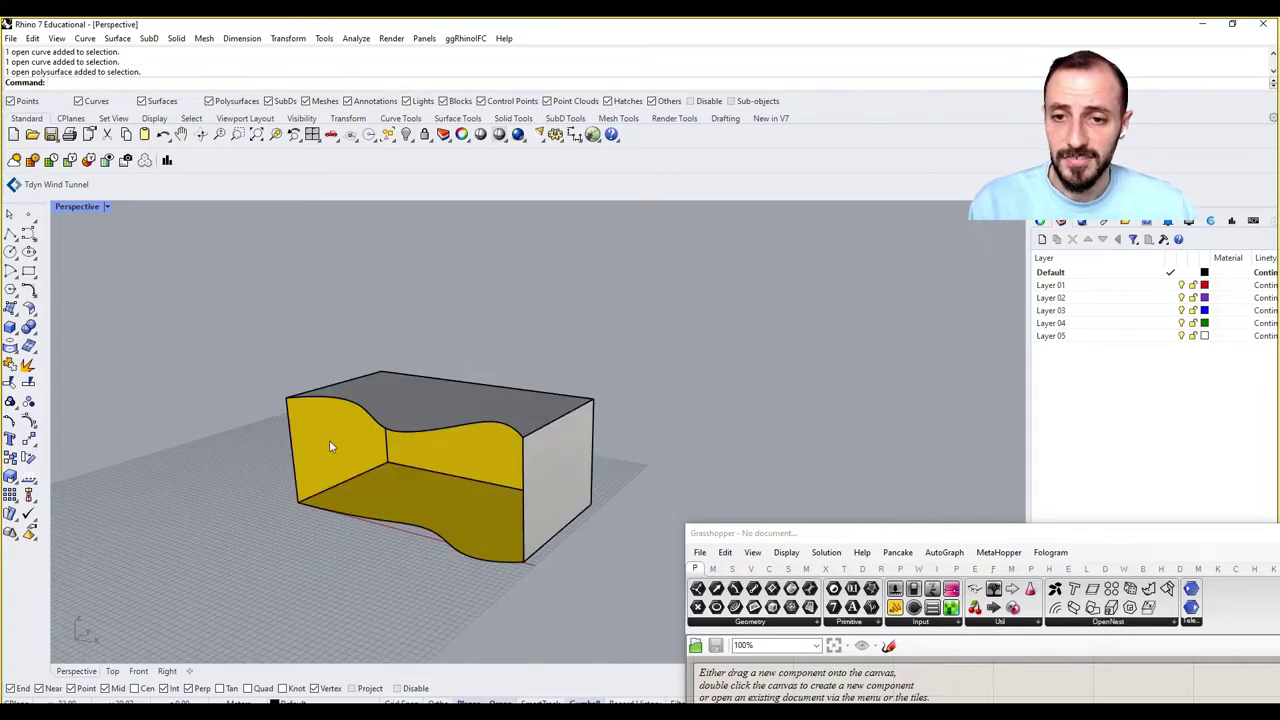
click(1189, 221)
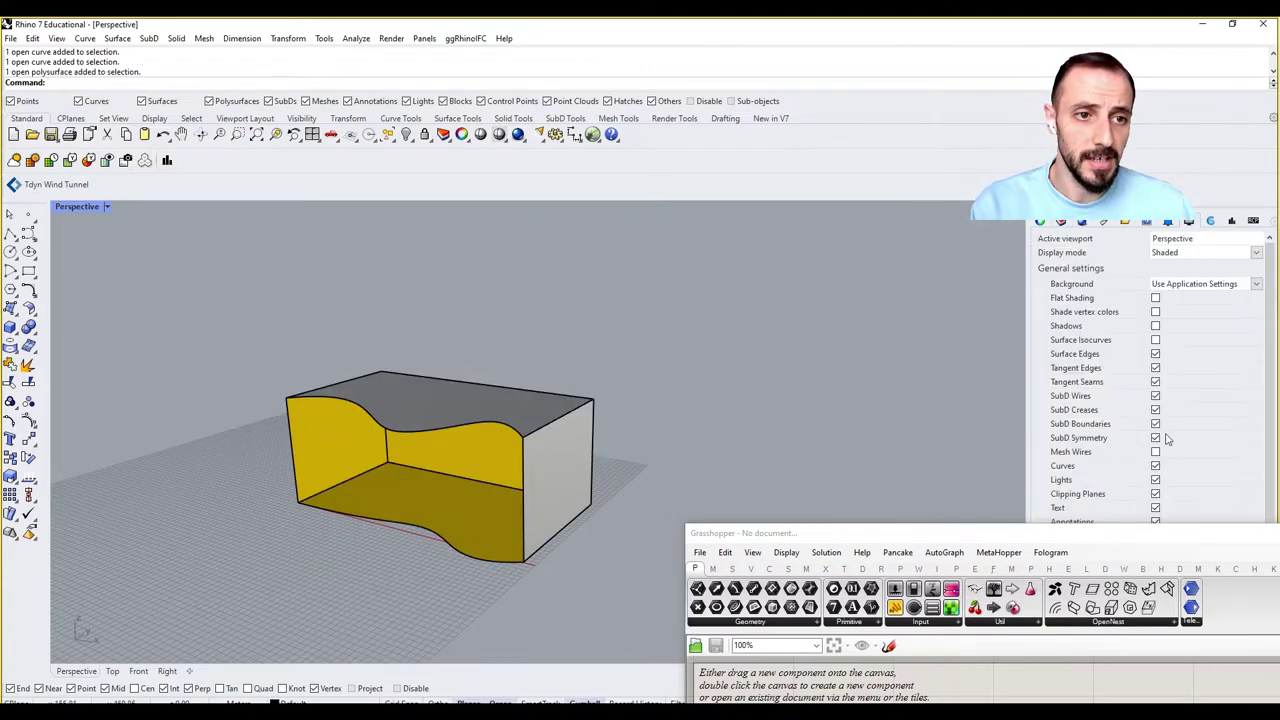
drag(1176, 538, 1140, 639)
scroll(1136, 528, down, 3)
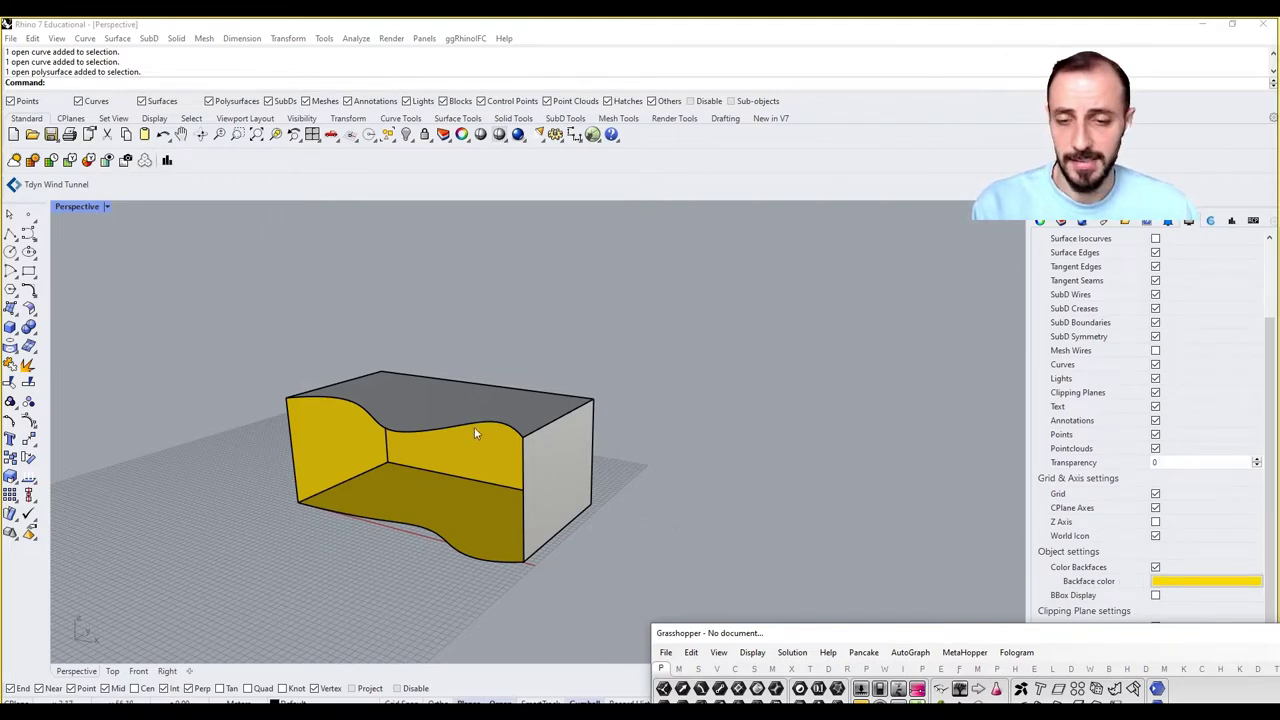
click(1155, 567)
click(1155, 567)
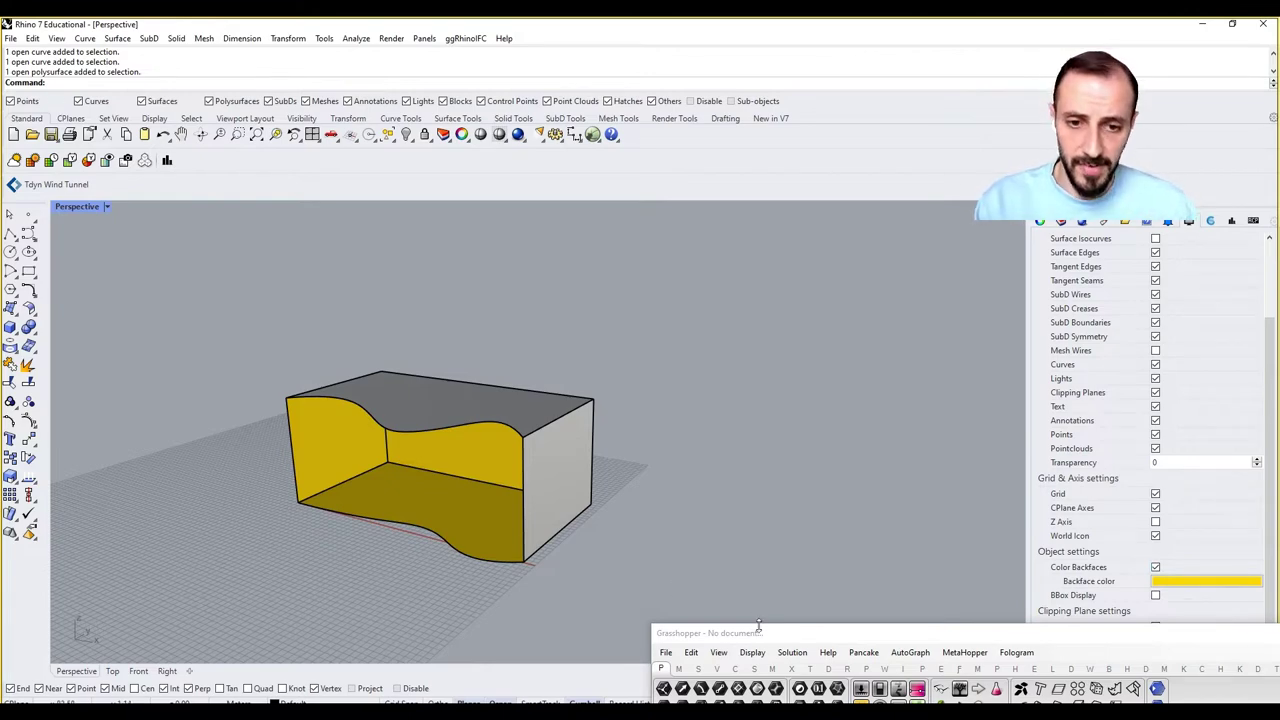
Step: Add a Curve parameter to the Grasshopper canvas and reference the upper wavy curve of the box's front opening
drag(763, 633, 798, 213)
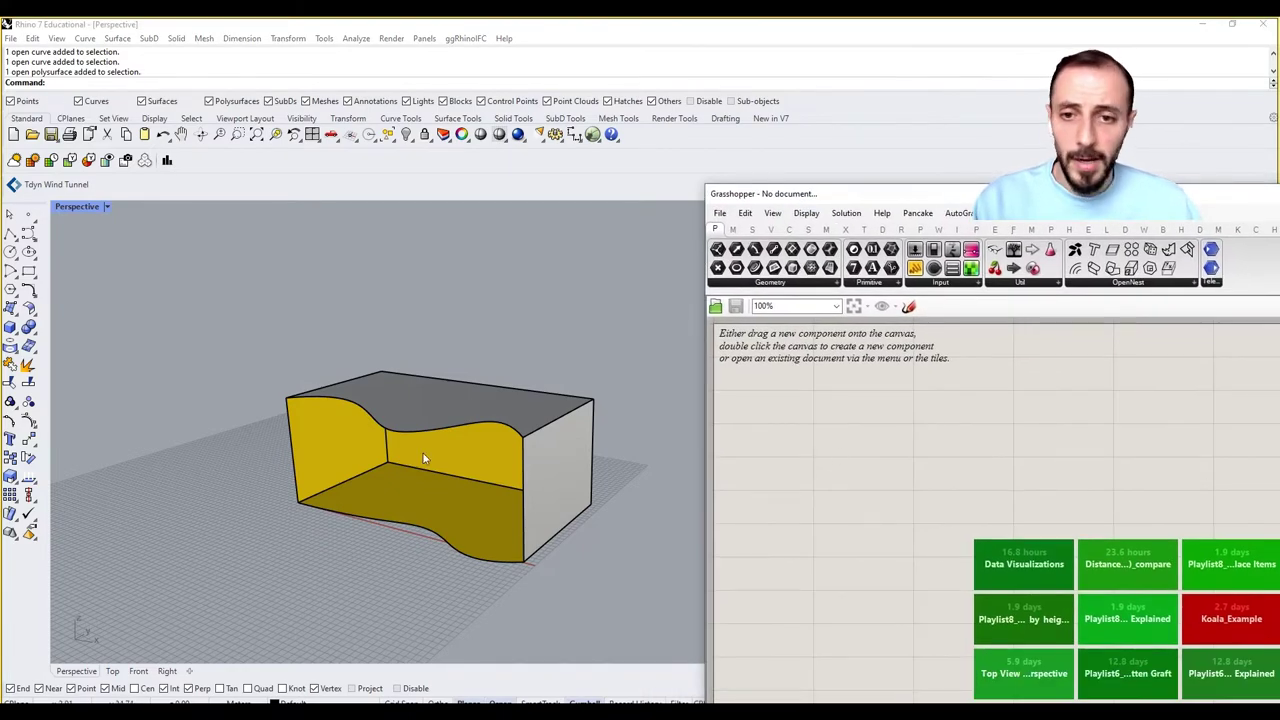
right_drag(408, 463, 321, 537)
click(321, 537)
key(Escape)
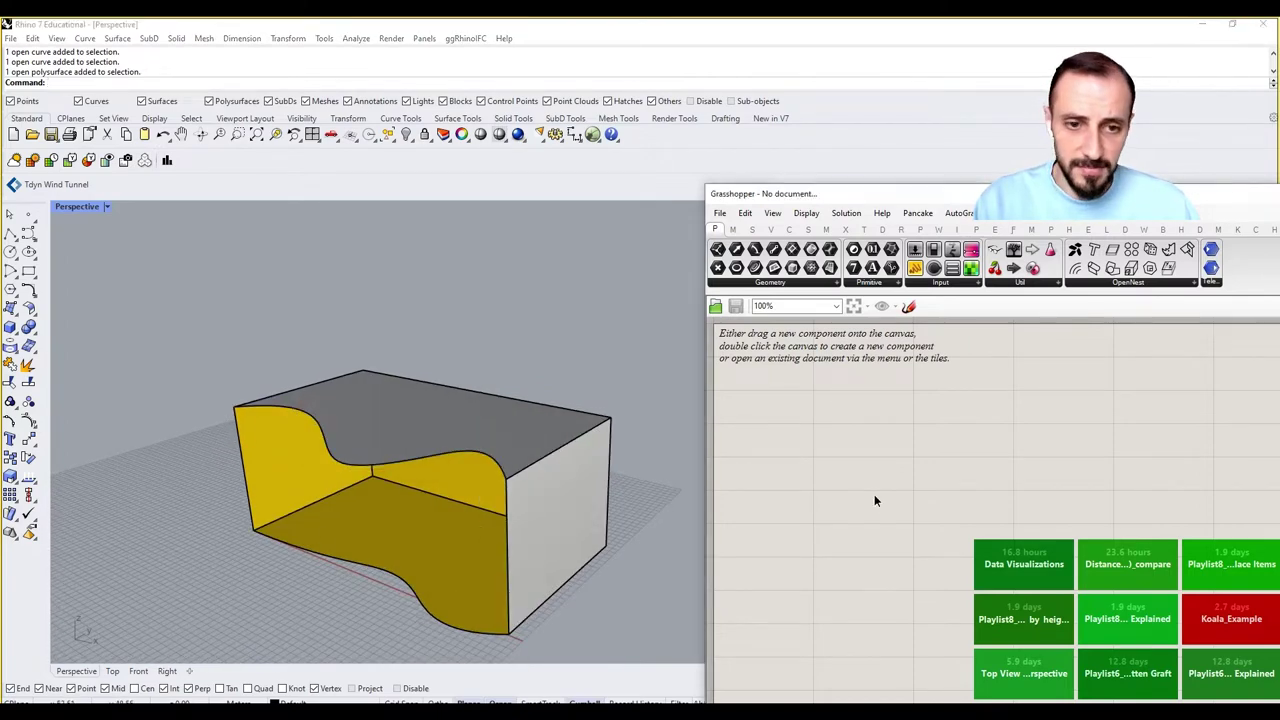
double_click(874, 494)
text(curve)
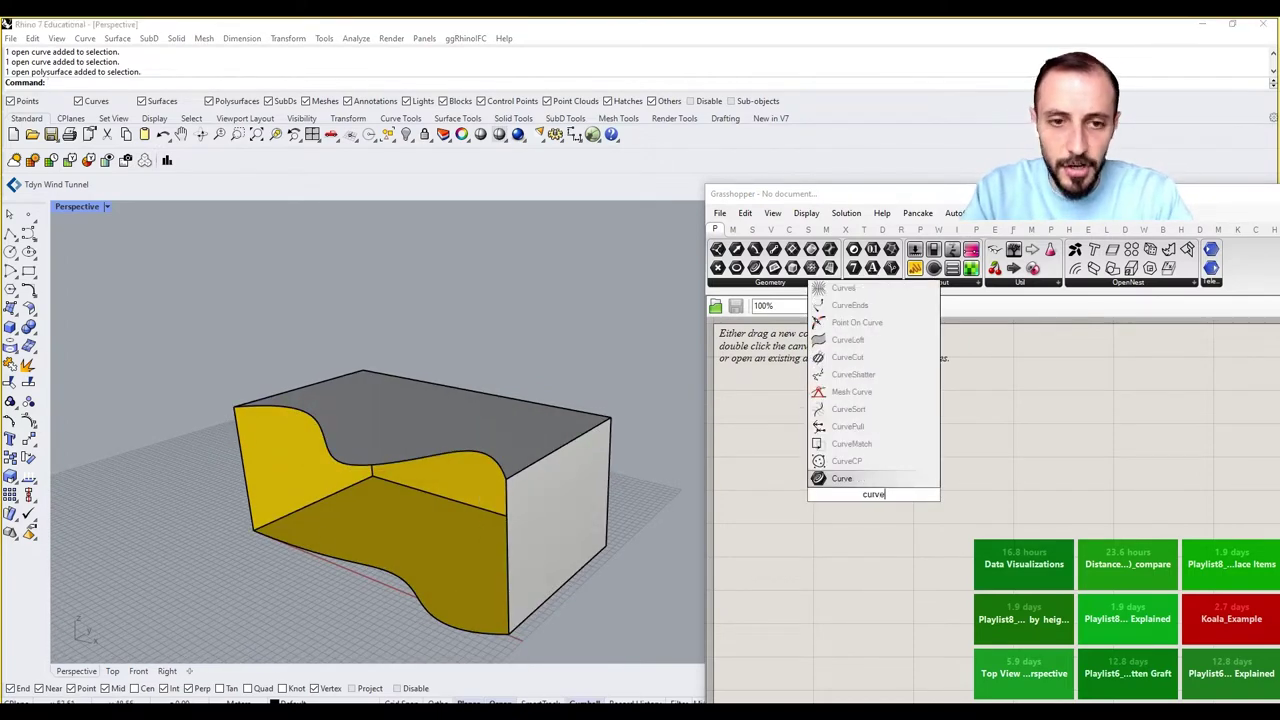
click(848, 482)
drag(868, 492, 858, 450)
right_click(862, 451)
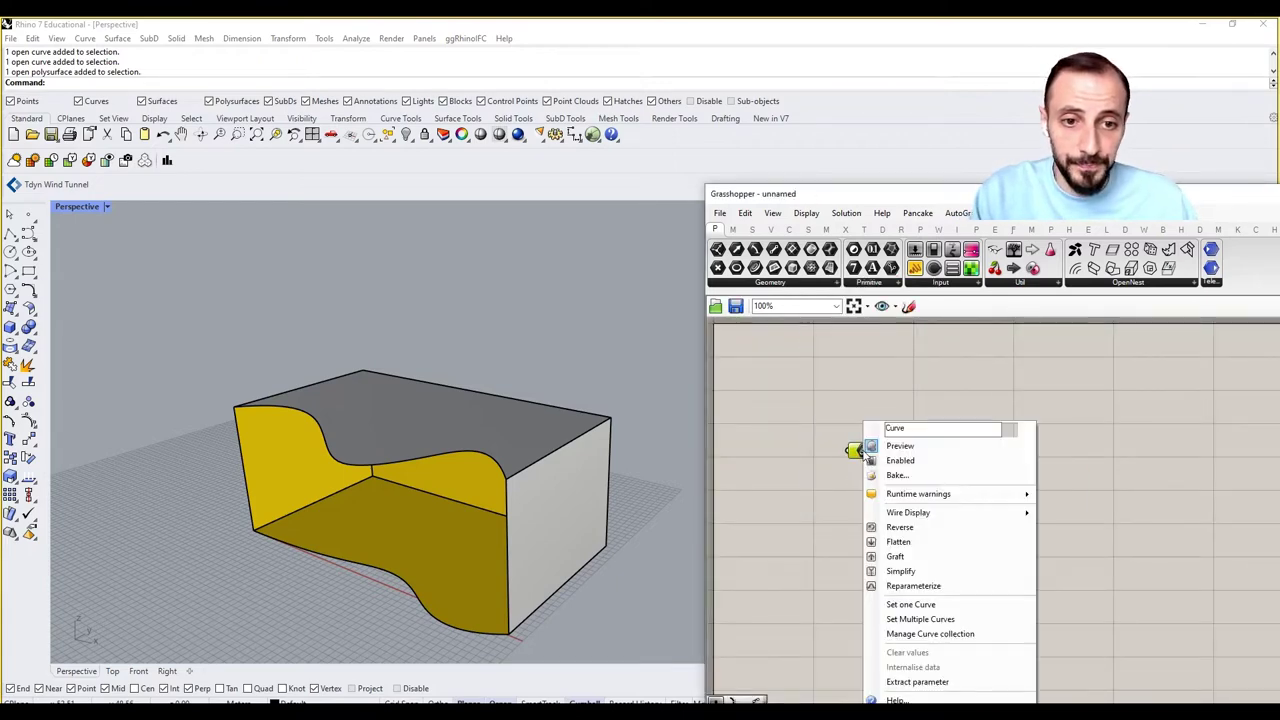
click(911, 605)
click(391, 467)
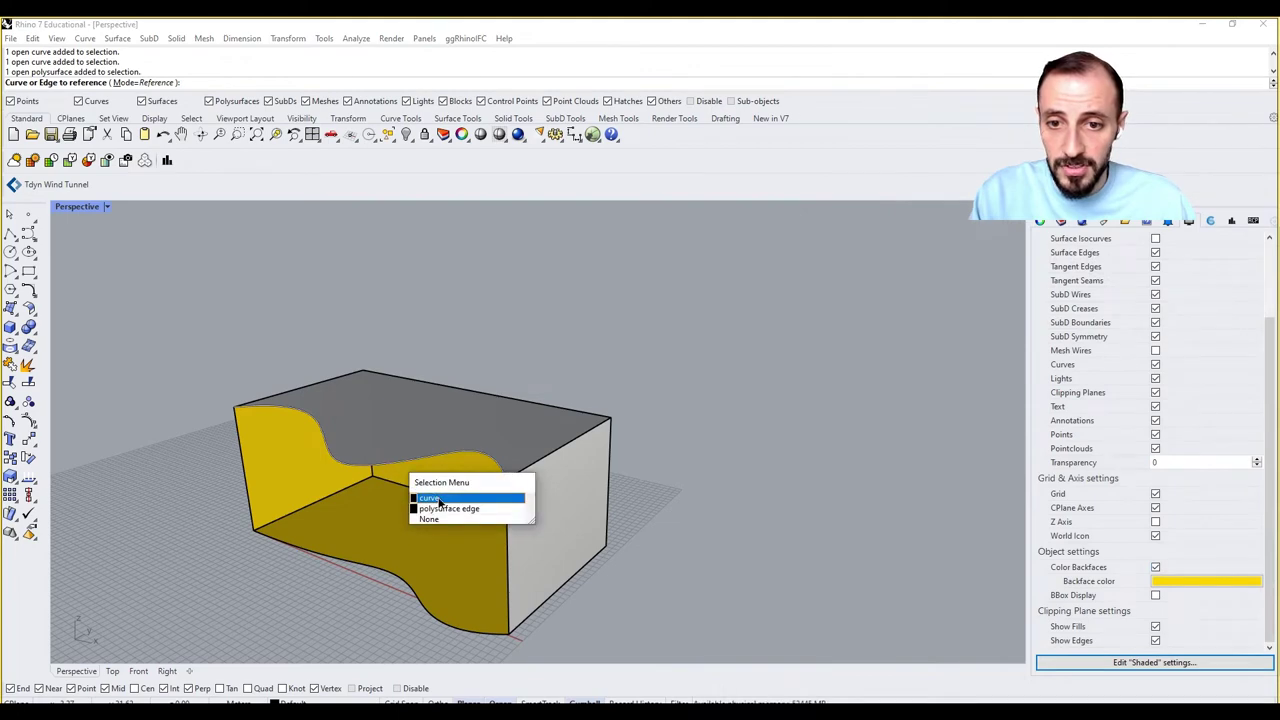
click(437, 495)
Step: Duplicate the Curve parameter, reference the lower wavy curve in the copy, and place it below the first
alt+drag(866, 450, 866, 500)
right_click(866, 500)
click(902, 605)
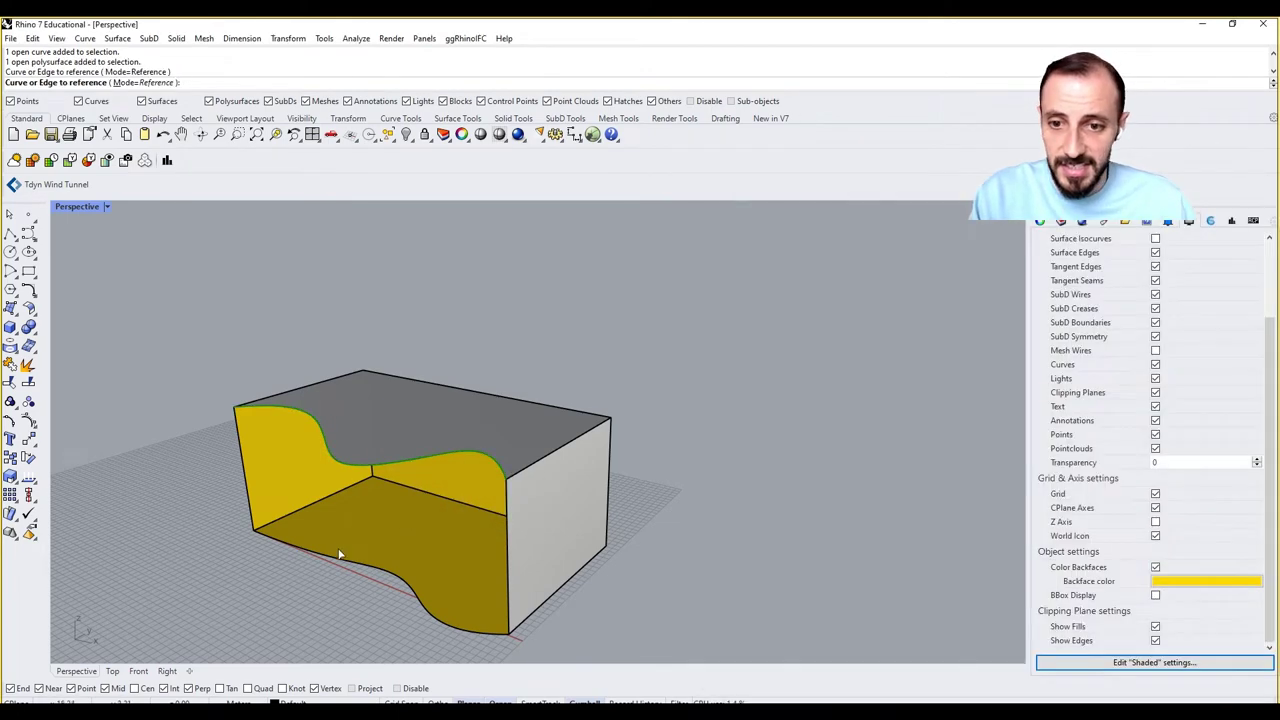
click(339, 554)
click(388, 600)
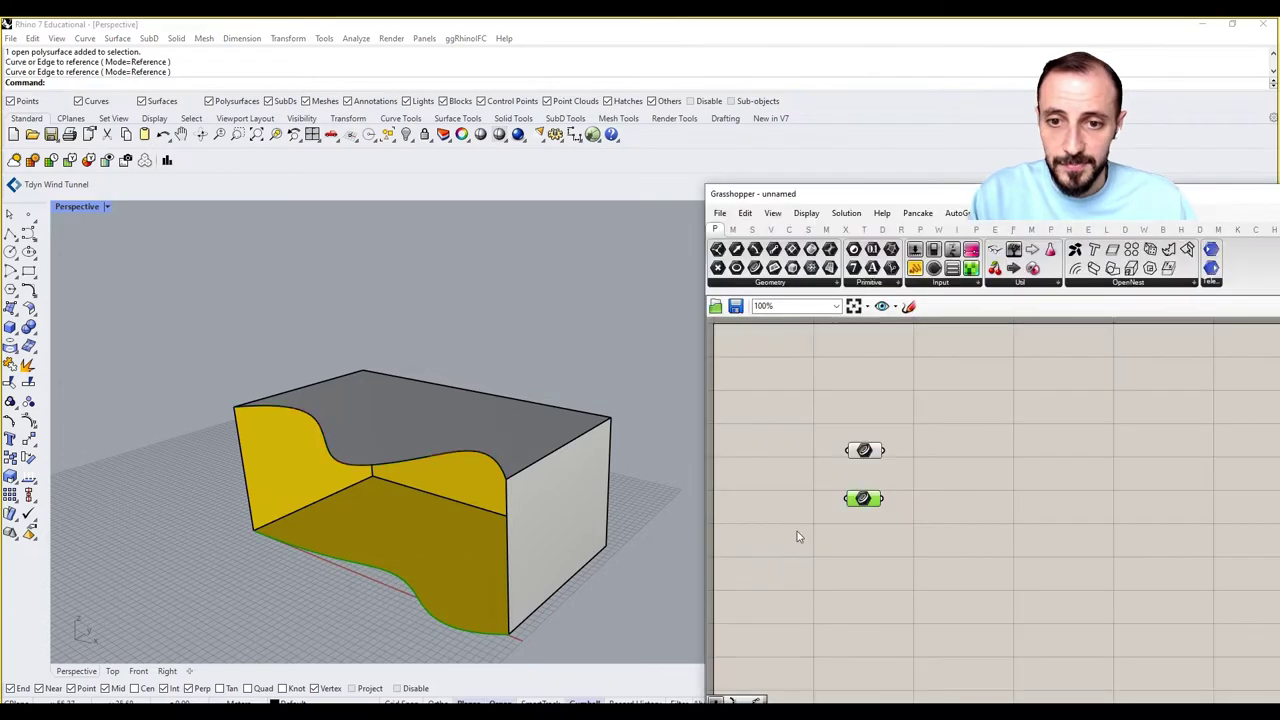
click(908, 498)
drag(858, 498, 860, 530)
Step: Add a Loft component and connect both Curve parameters to its Curves input
shift+right_drag(671, 443, 600, 337)
double_click(998, 429)
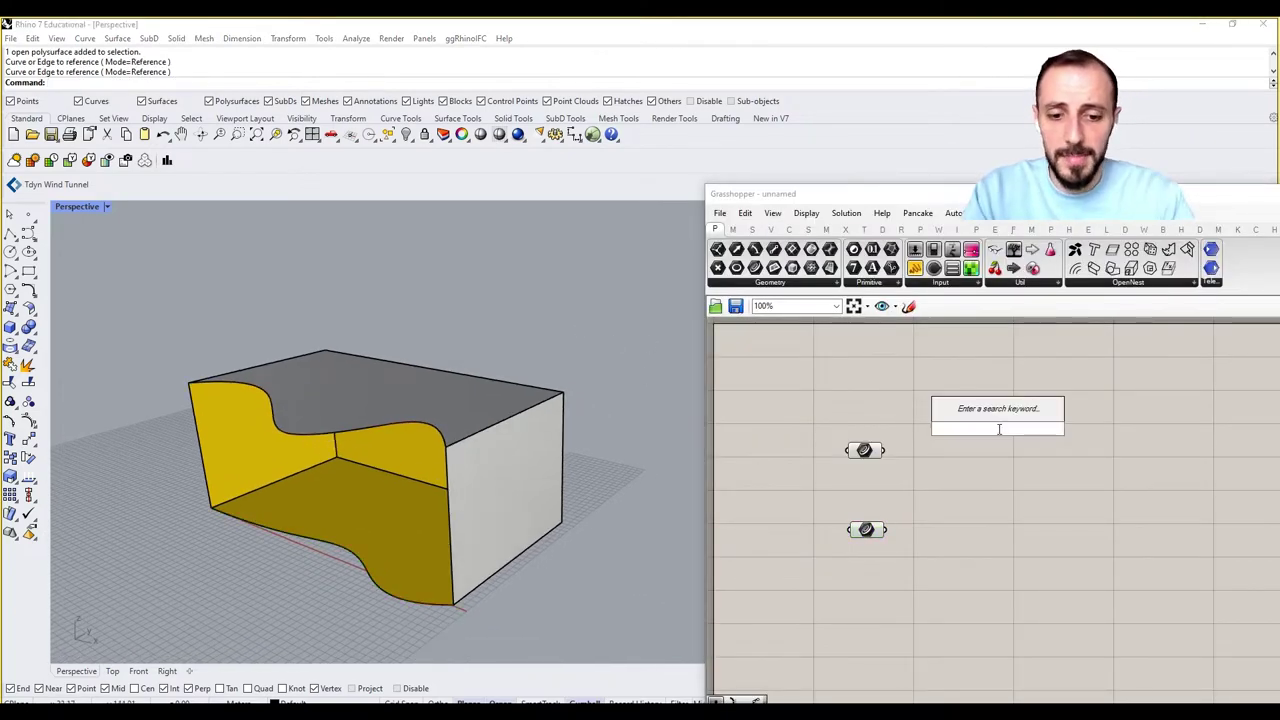
text(loft)
click(944, 423)
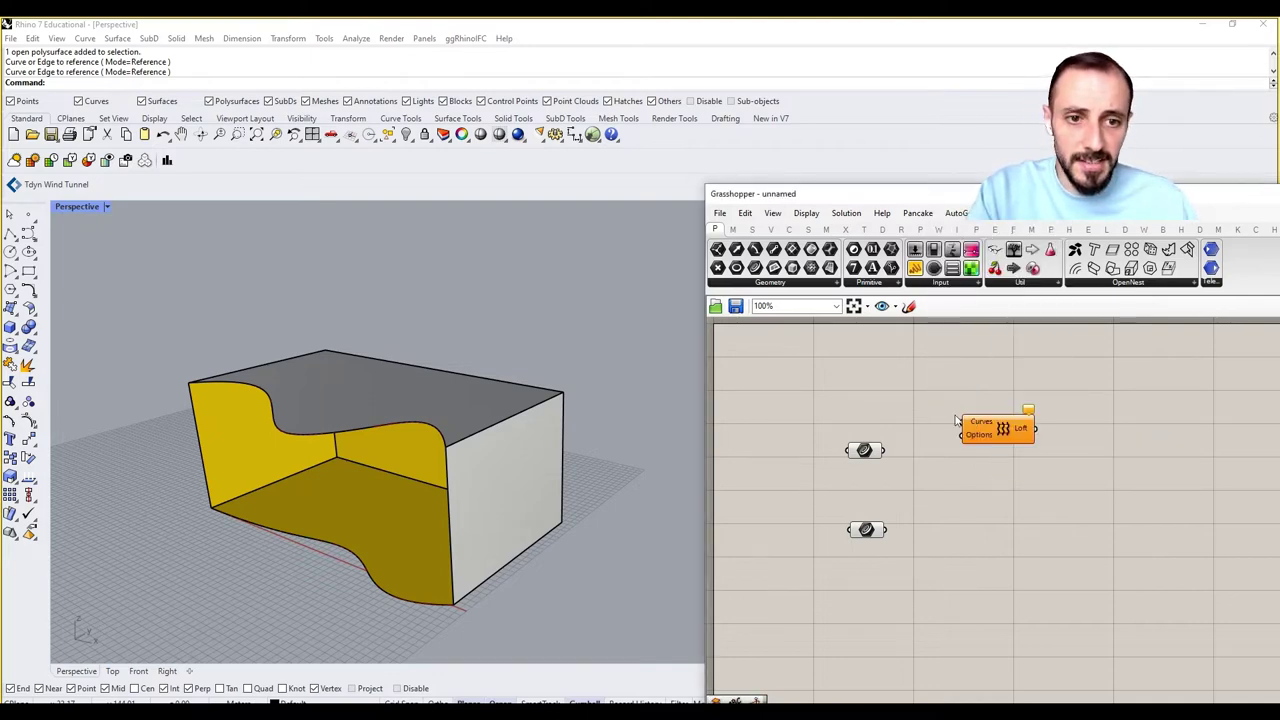
click(865, 450)
drag(865, 450, 1013, 458)
shift+drag(886, 530, 980, 457)
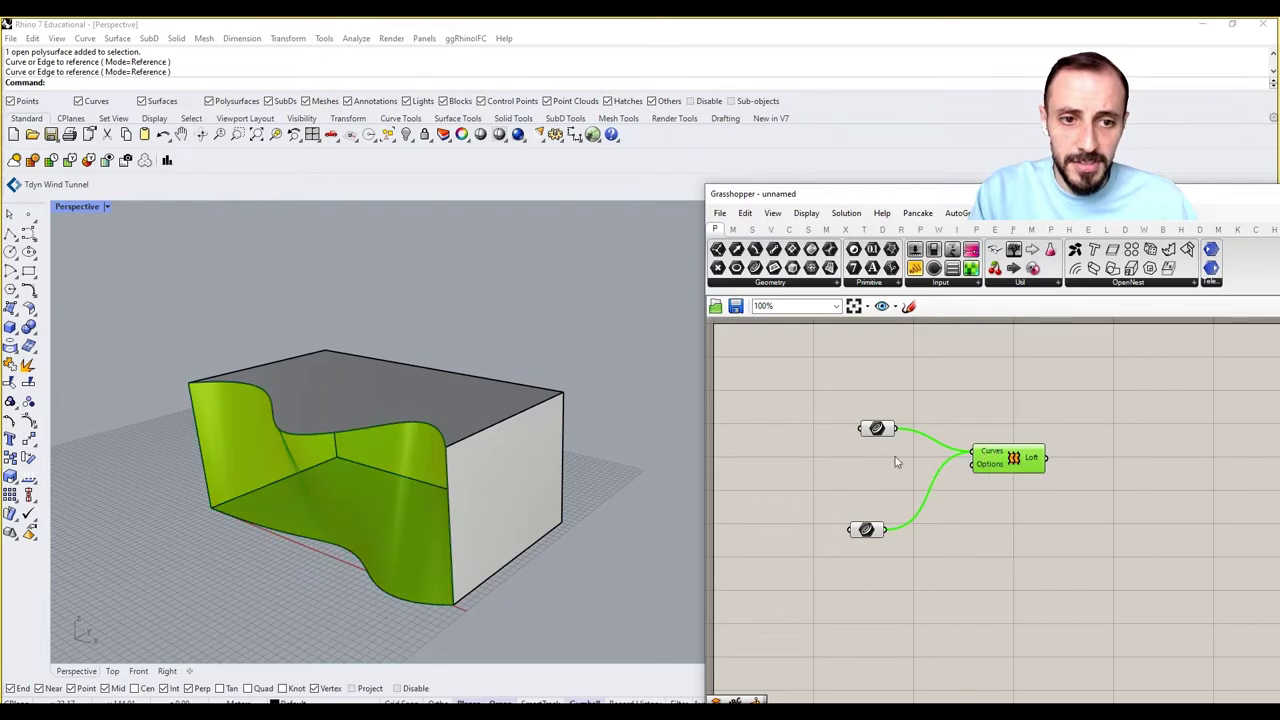
drag(877, 429, 866, 432)
click(882, 459)
Step: Add a Divide Domain² component beside the Loft and connect the lofted surface to its Domain input
right_drag(258, 497, 284, 476)
click(1016, 458)
right_drag(1031, 420, 942, 470)
click(957, 450)
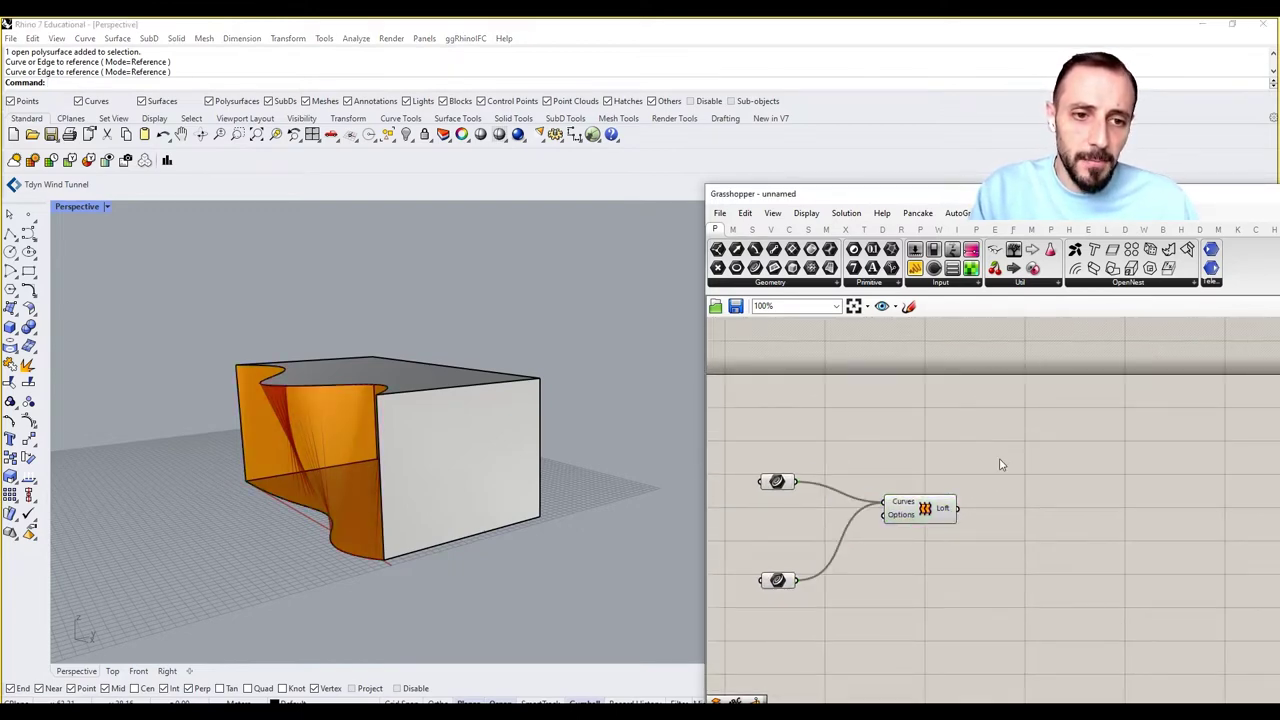
double_click(1001, 463)
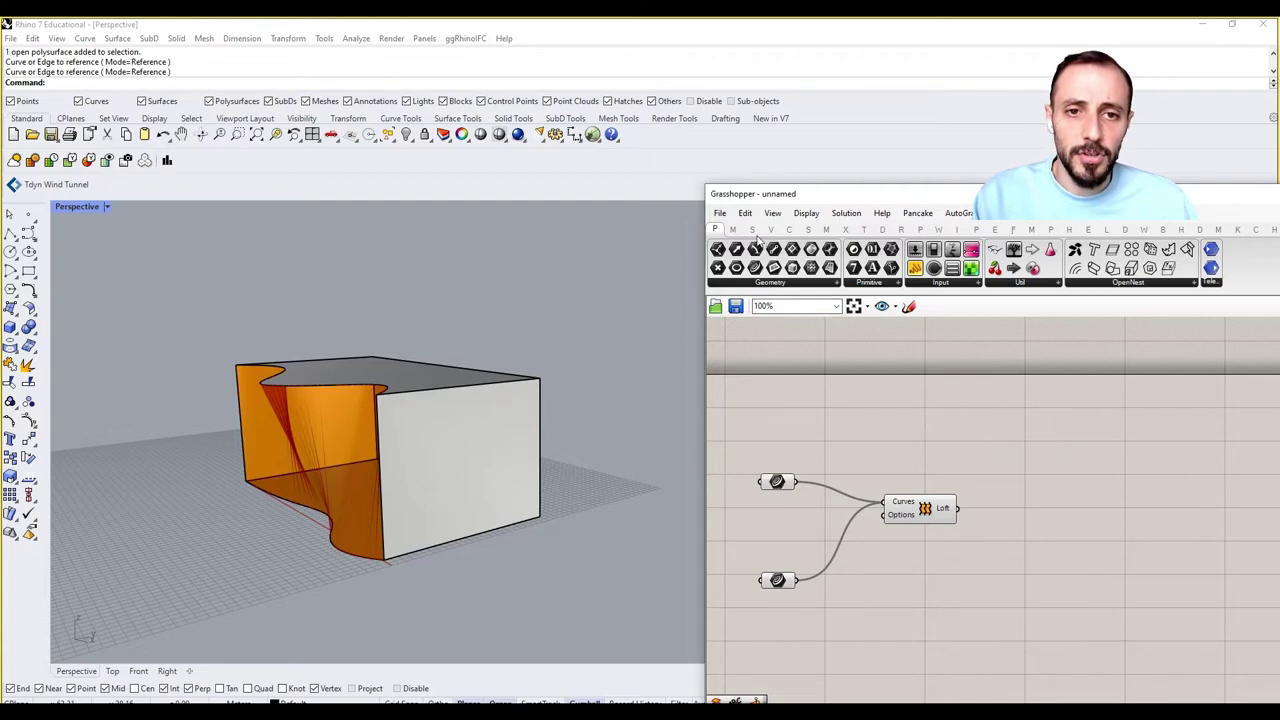
click(732, 230)
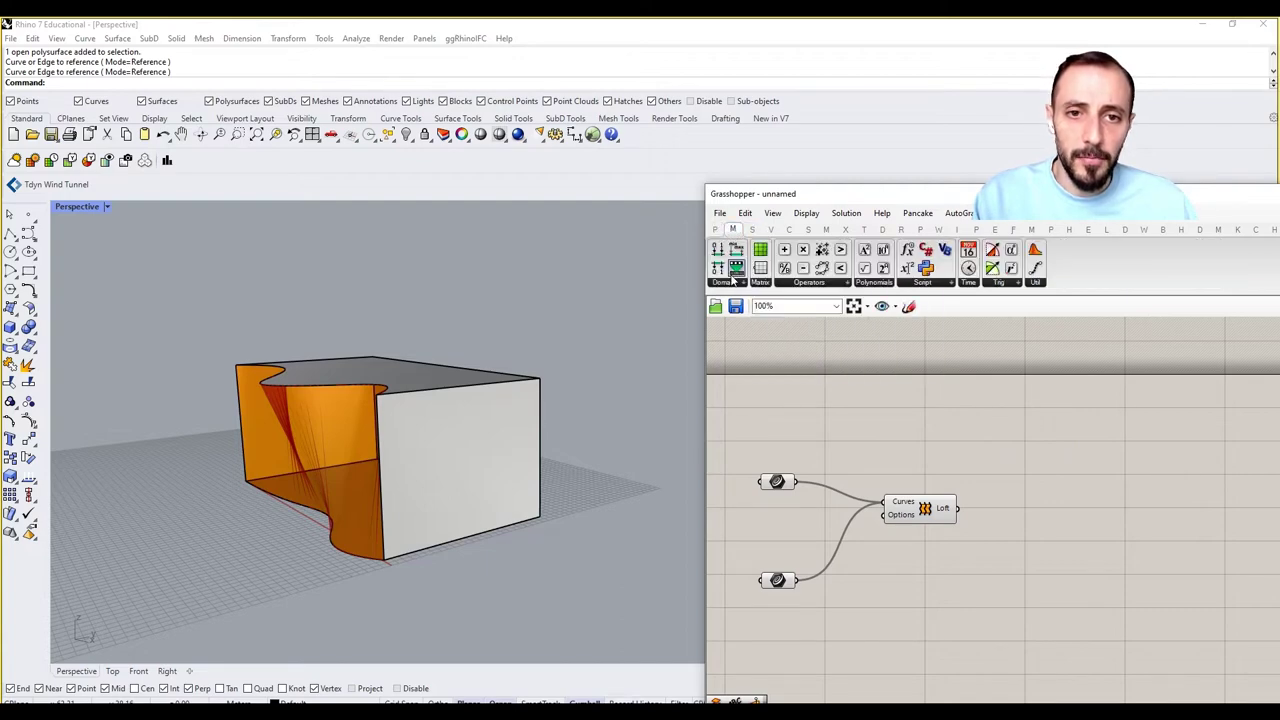
click(729, 282)
click(756, 552)
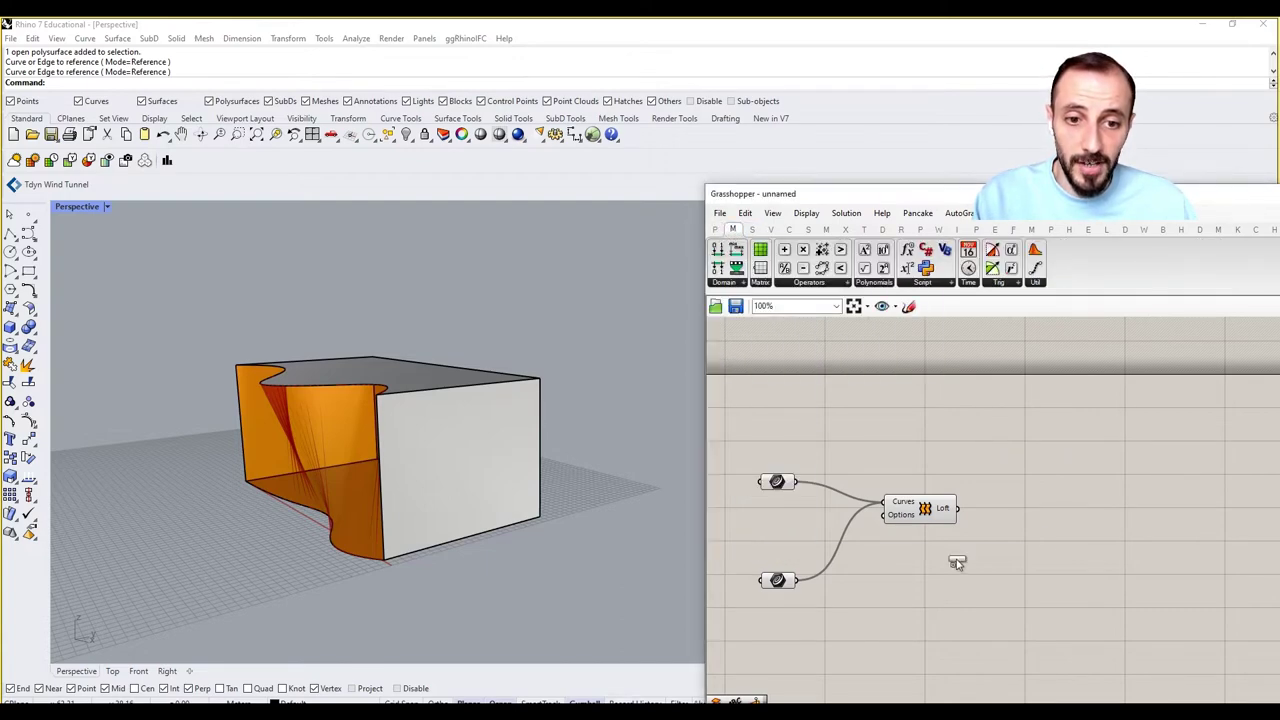
click(1048, 533)
drag(1048, 533, 1042, 556)
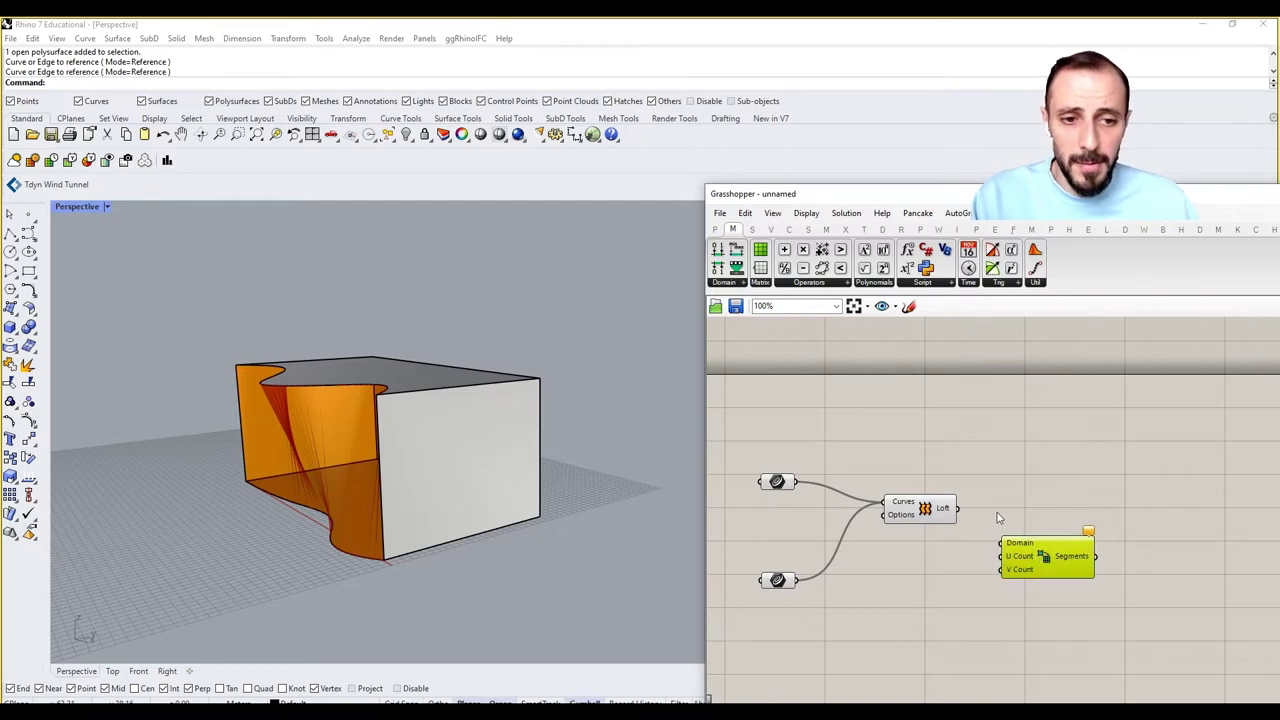
drag(962, 515, 1005, 543)
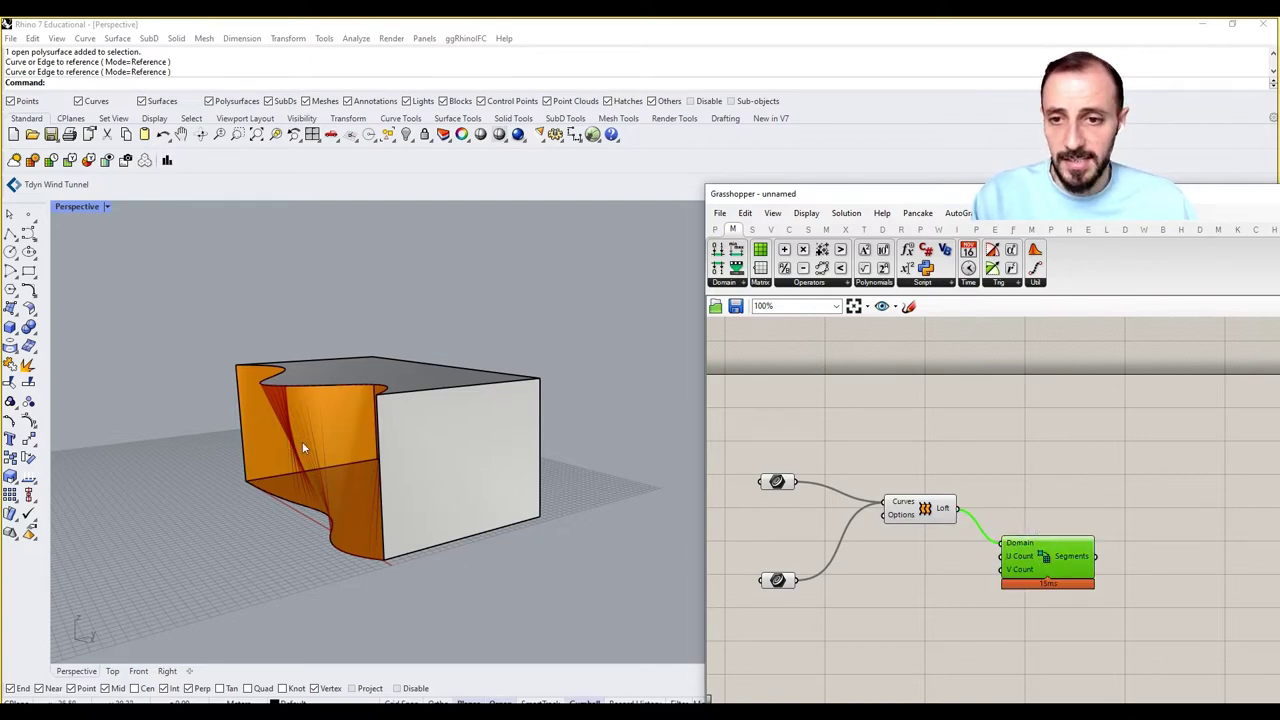
drag(1044, 578, 1055, 578)
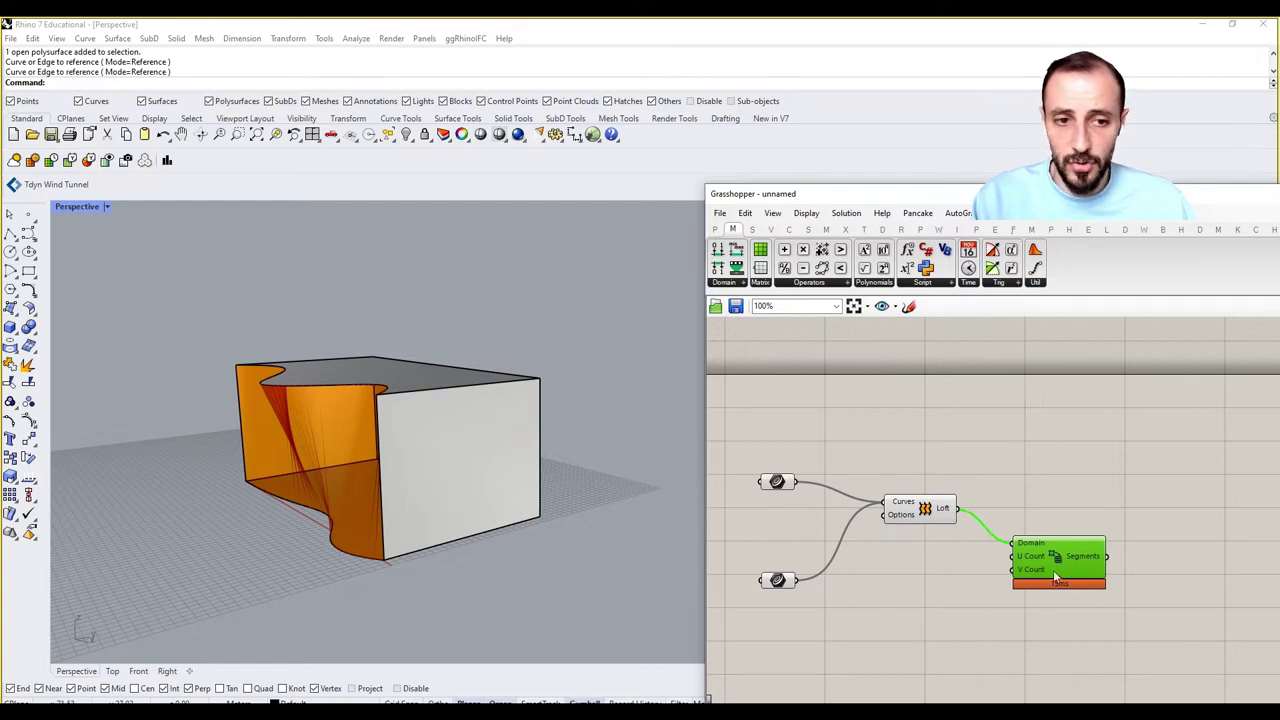
Step: Create number sliders of 20 and 12 and connect them to the U Count and V Count inputs
double_click(938, 615)
text(20)
key(Return)
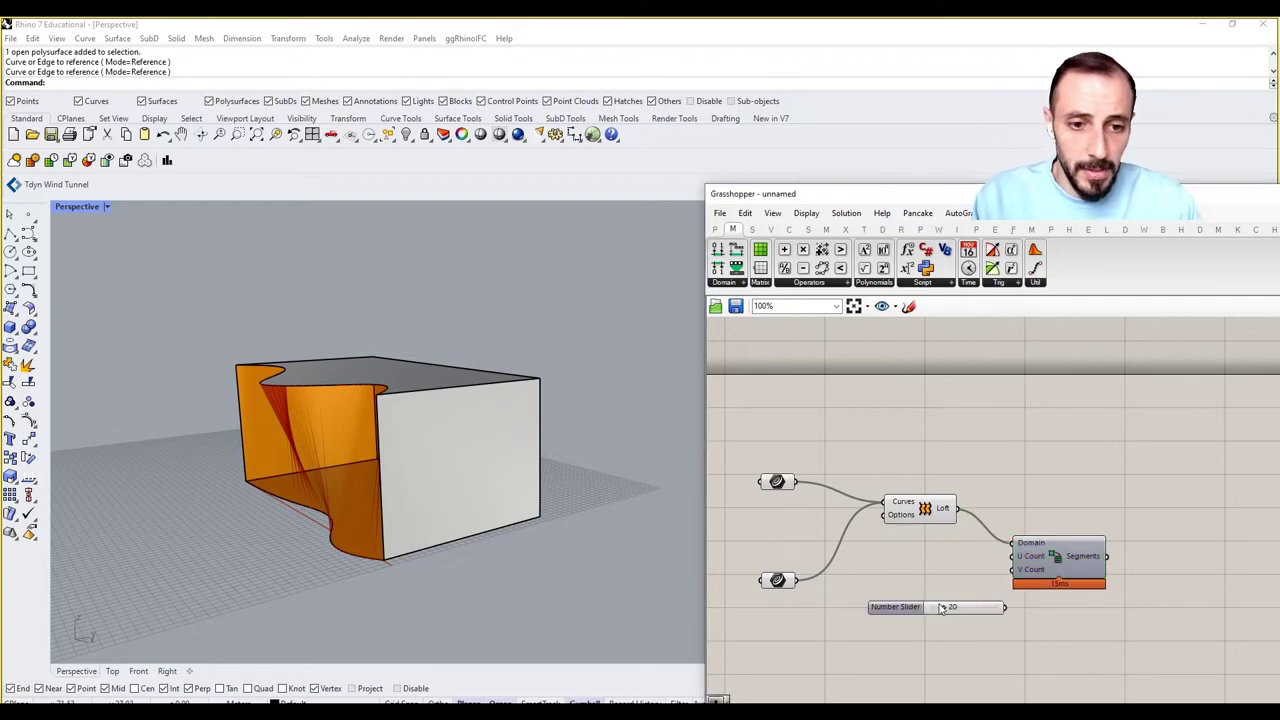
drag(903, 601, 883, 574)
double_click(897, 614)
text(12)
key(Return)
mouse_move(983, 579)
mouse_down()
mouse_move(1012, 556)
mouse_move(996, 614)
mouse_up()
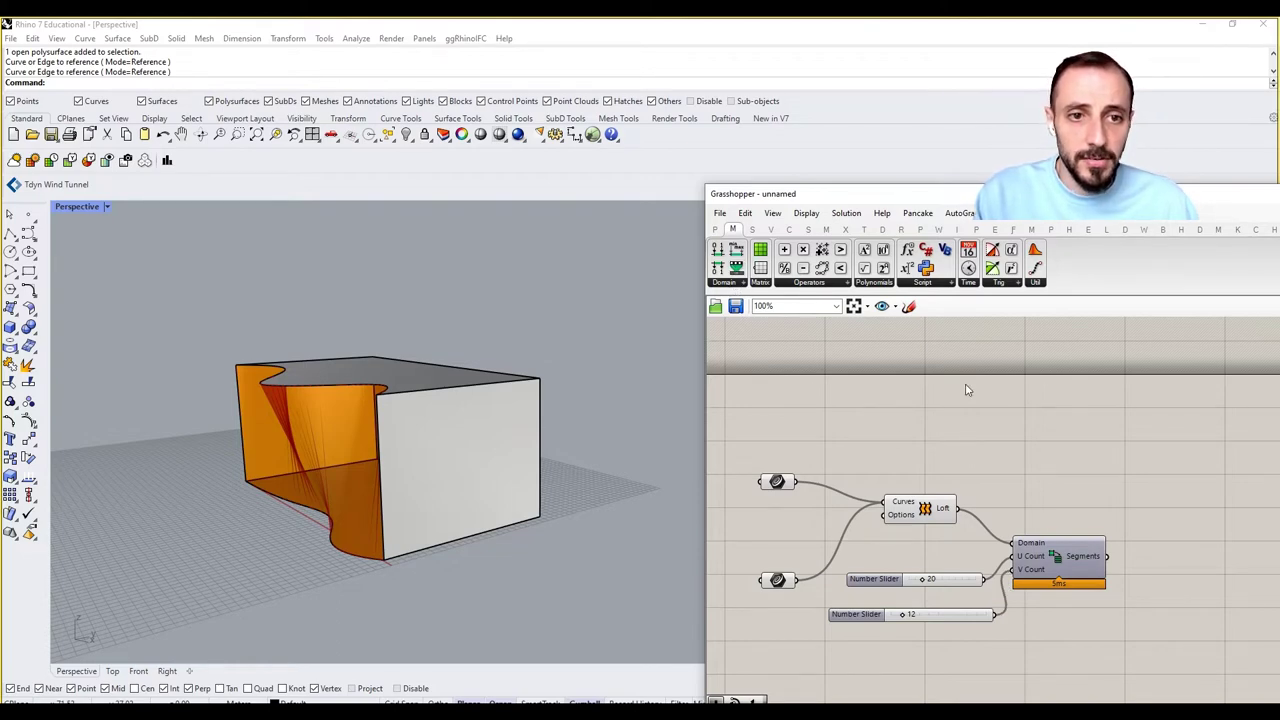
Step: Add an Isotrim component and feed it the Loft surface and the divided domain segments
click(752, 229)
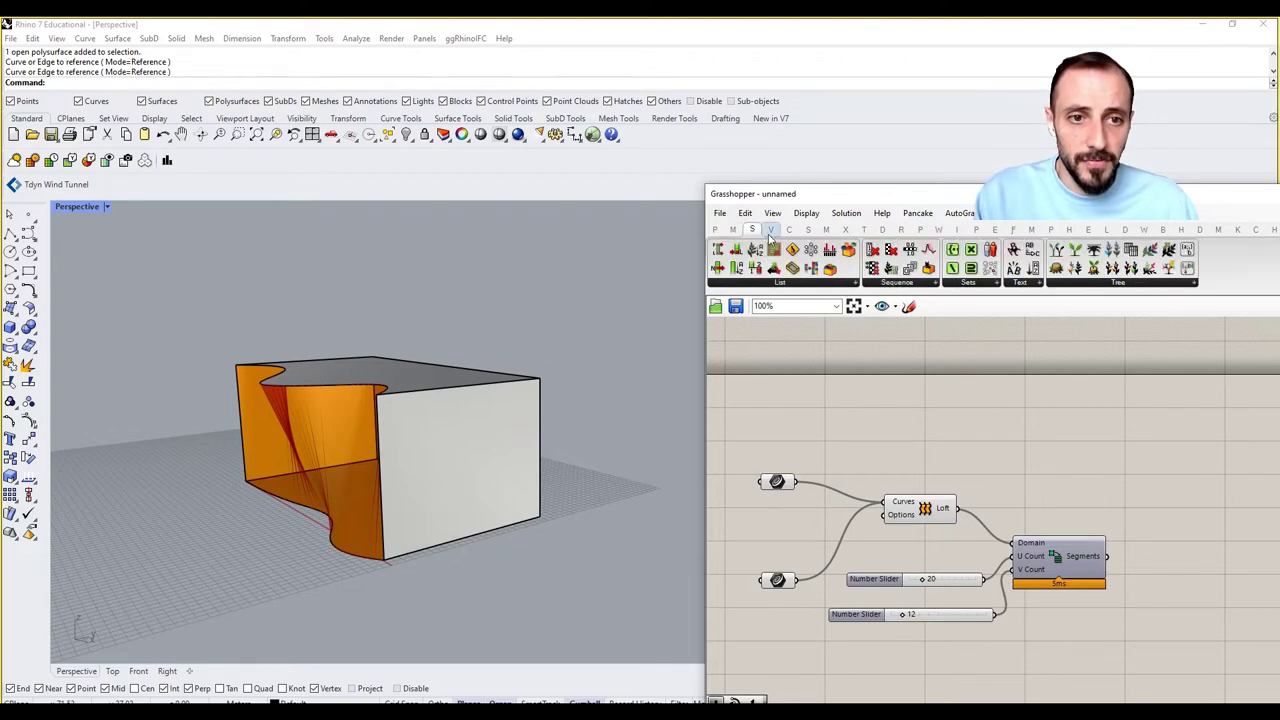
click(808, 229)
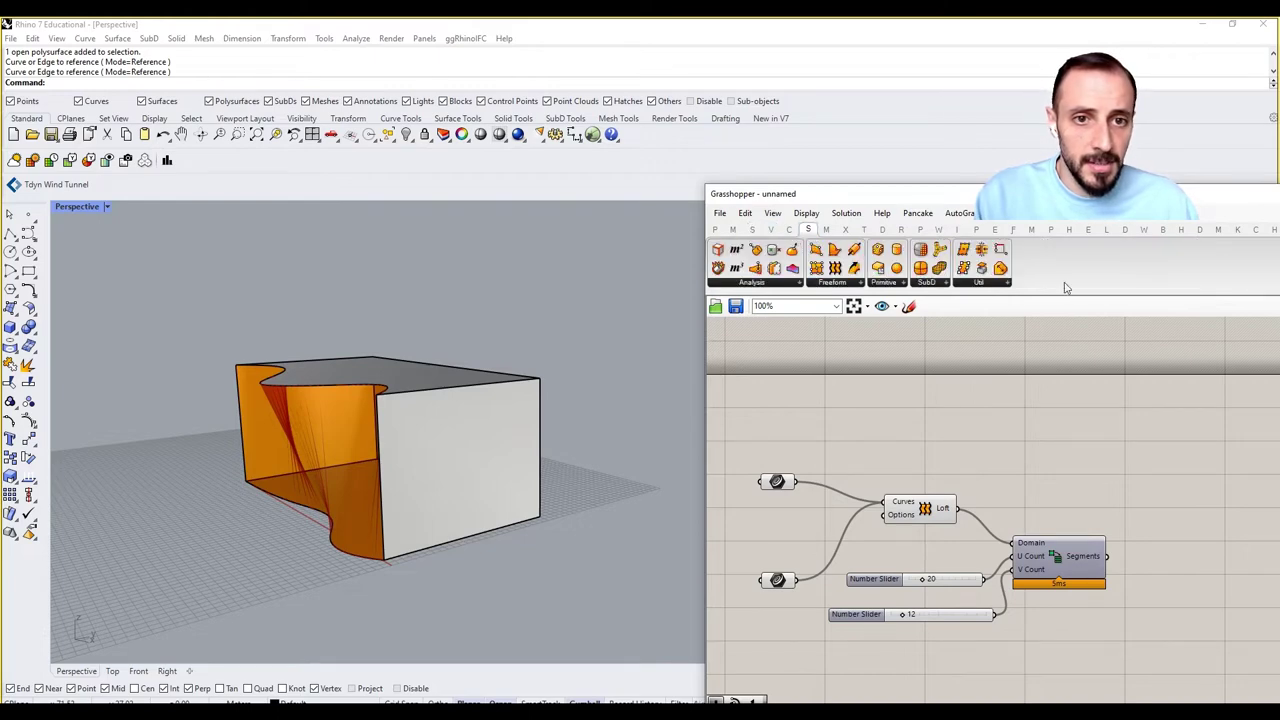
click(998, 285)
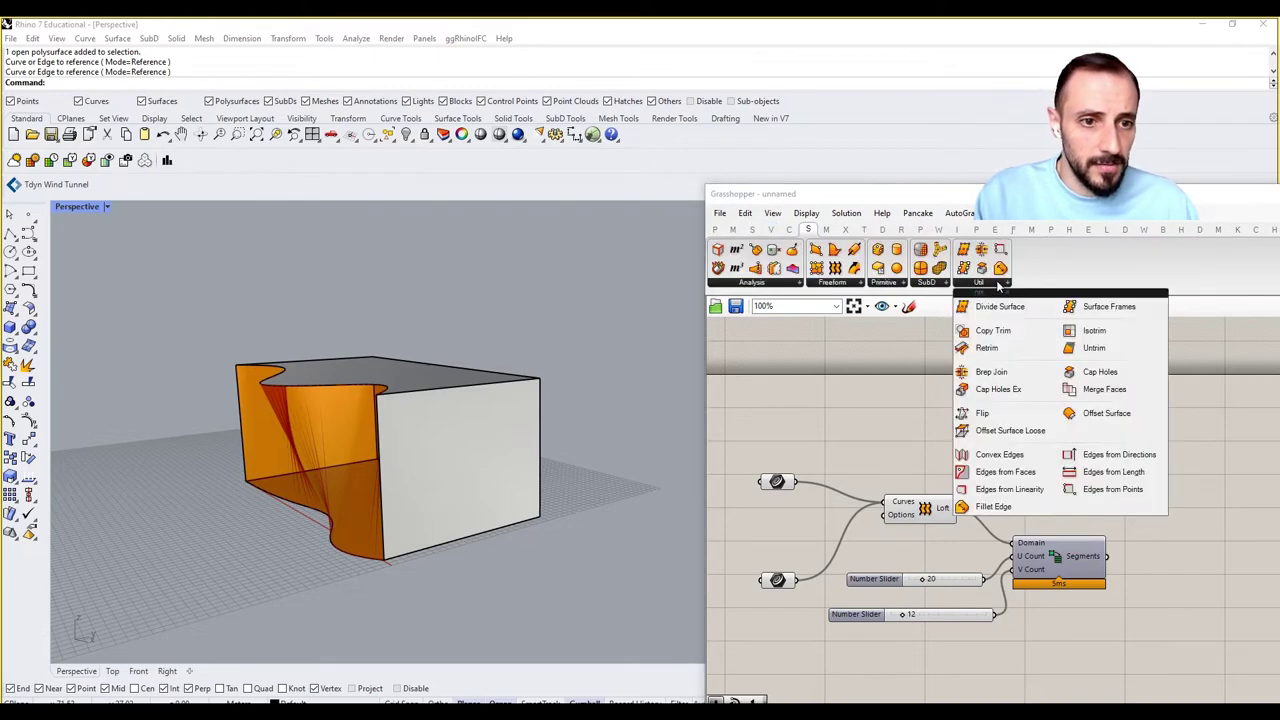
drag(1090, 331, 1175, 499)
drag(958, 508, 1134, 494)
drag(1106, 556, 1136, 506)
click(1040, 440)
Step: Tidy the canvas by spacing out the number sliders, the domain division and the Isotrim component
right_drag(824, 436, 930, 431)
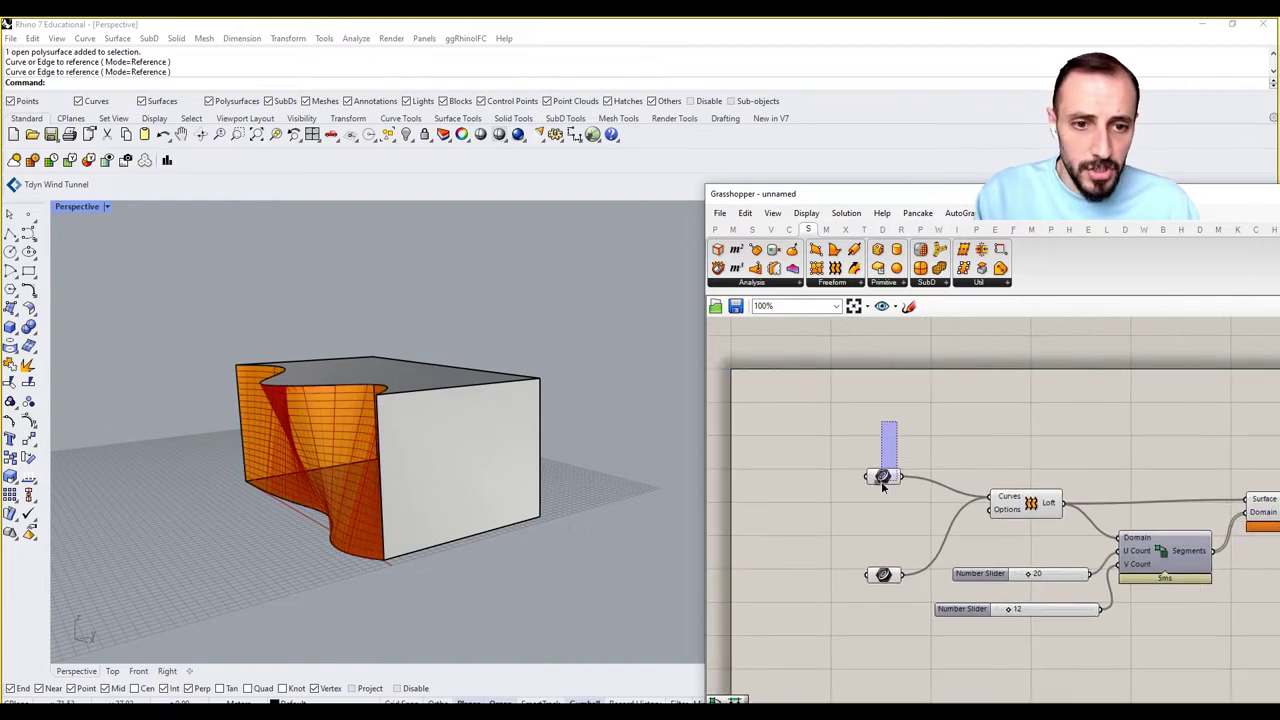
drag(879, 487, 872, 490)
click(1025, 503)
right_click(1040, 432)
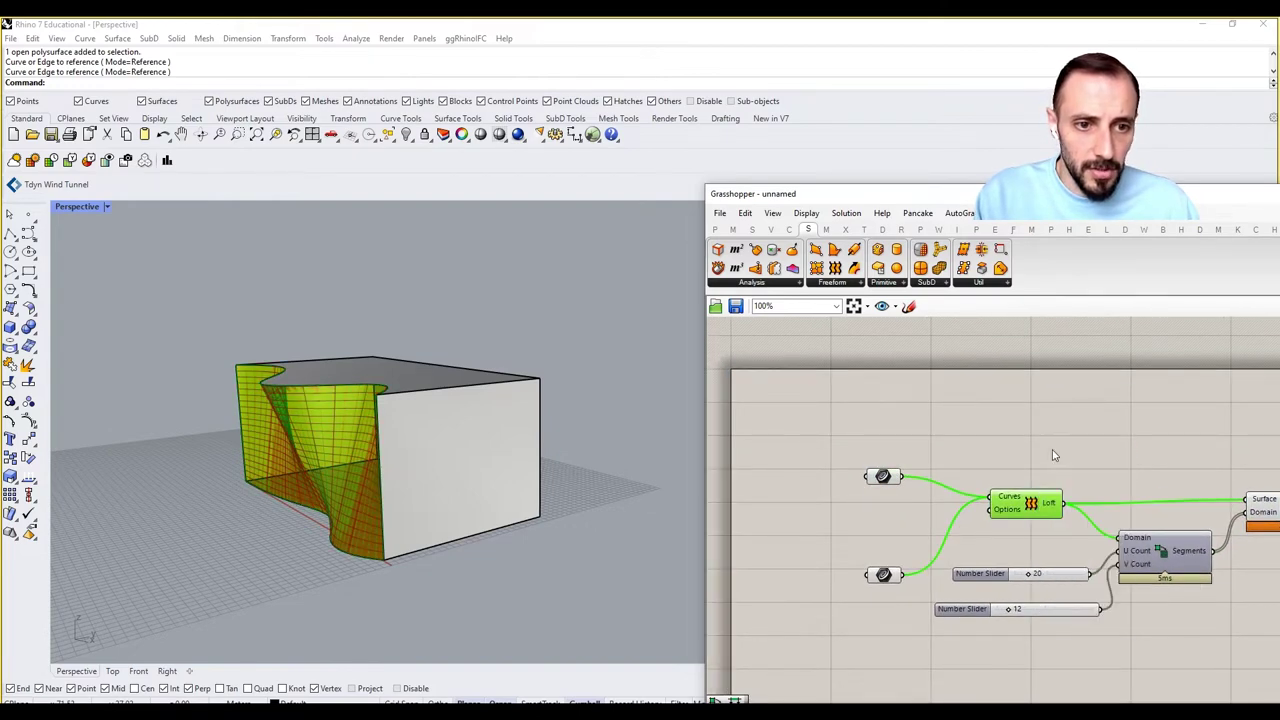
click(1050, 456)
drag(1040, 434, 768, 561)
click(940, 565)
drag(1080, 580, 1058, 579)
drag(1152, 646, 1058, 564)
drag(1145, 565, 1097, 571)
right_drag(1131, 546, 1041, 563)
click(1208, 517)
Step: Examine the subdivided facade from several angles and highlight its upper and lower wavy curves to compare them with the panel grid
right_drag(531, 466, 505, 496)
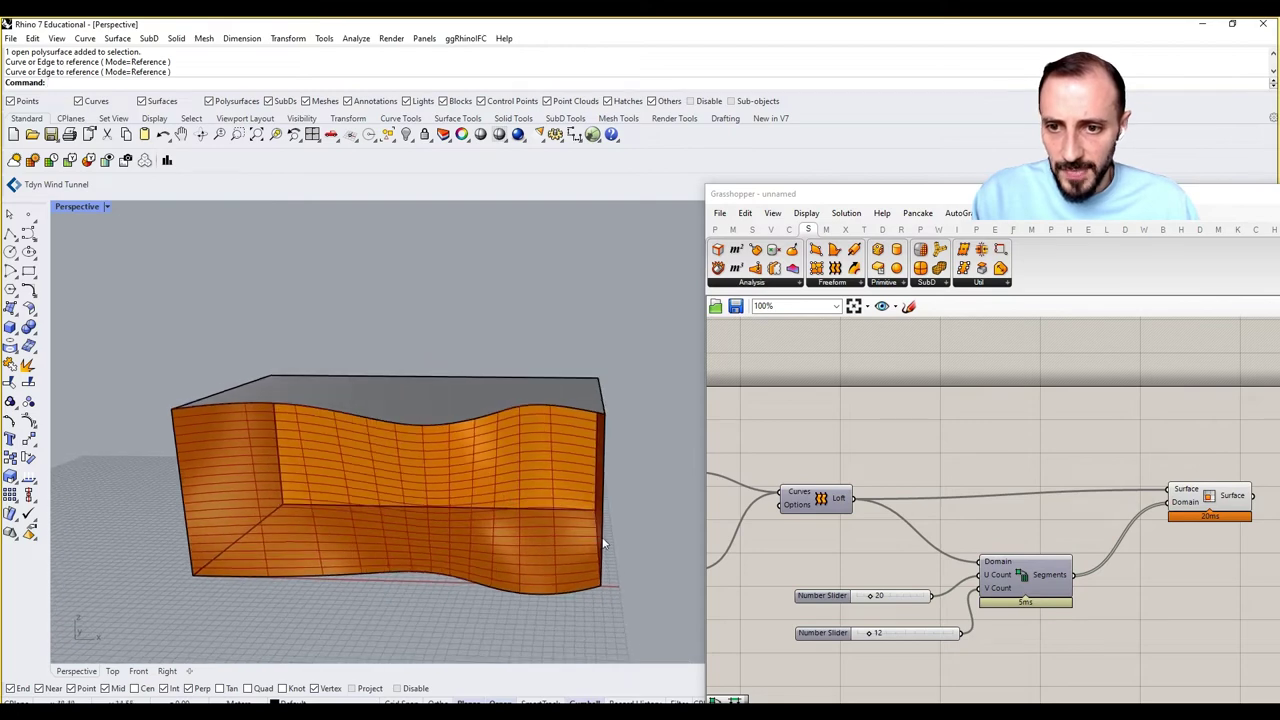
right_drag(439, 527, 264, 461)
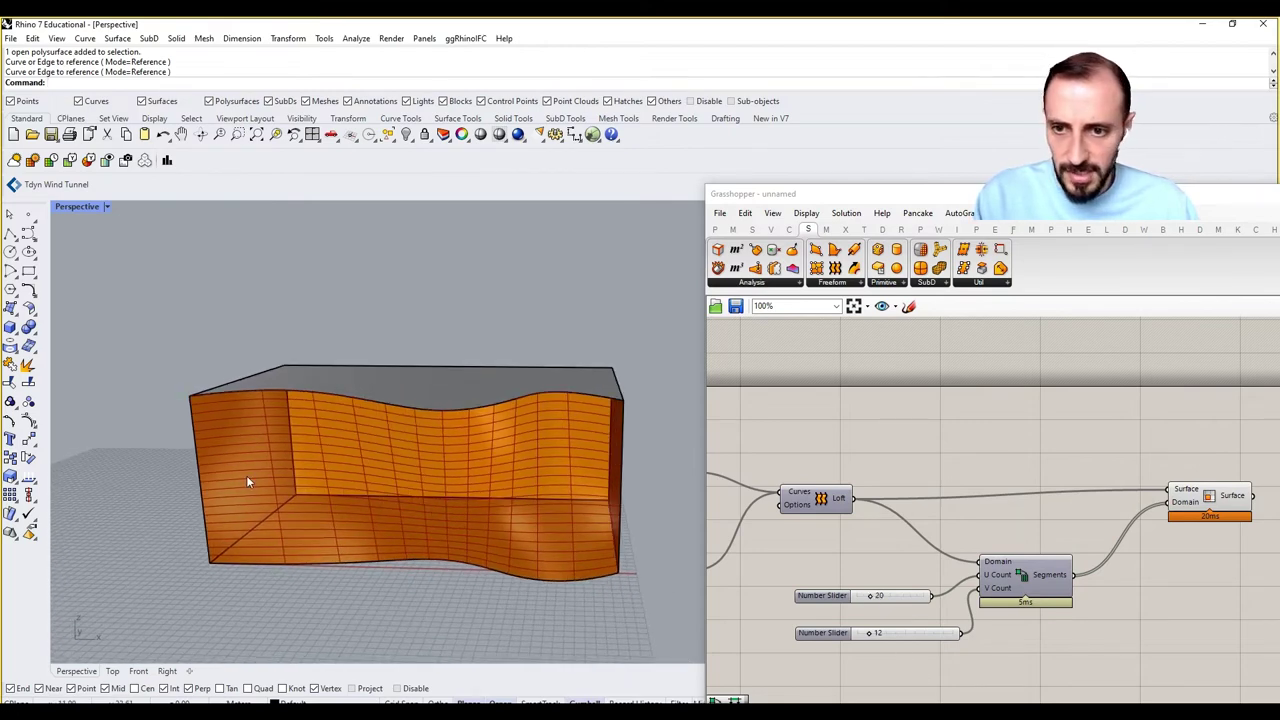
right_drag(508, 506, 420, 484)
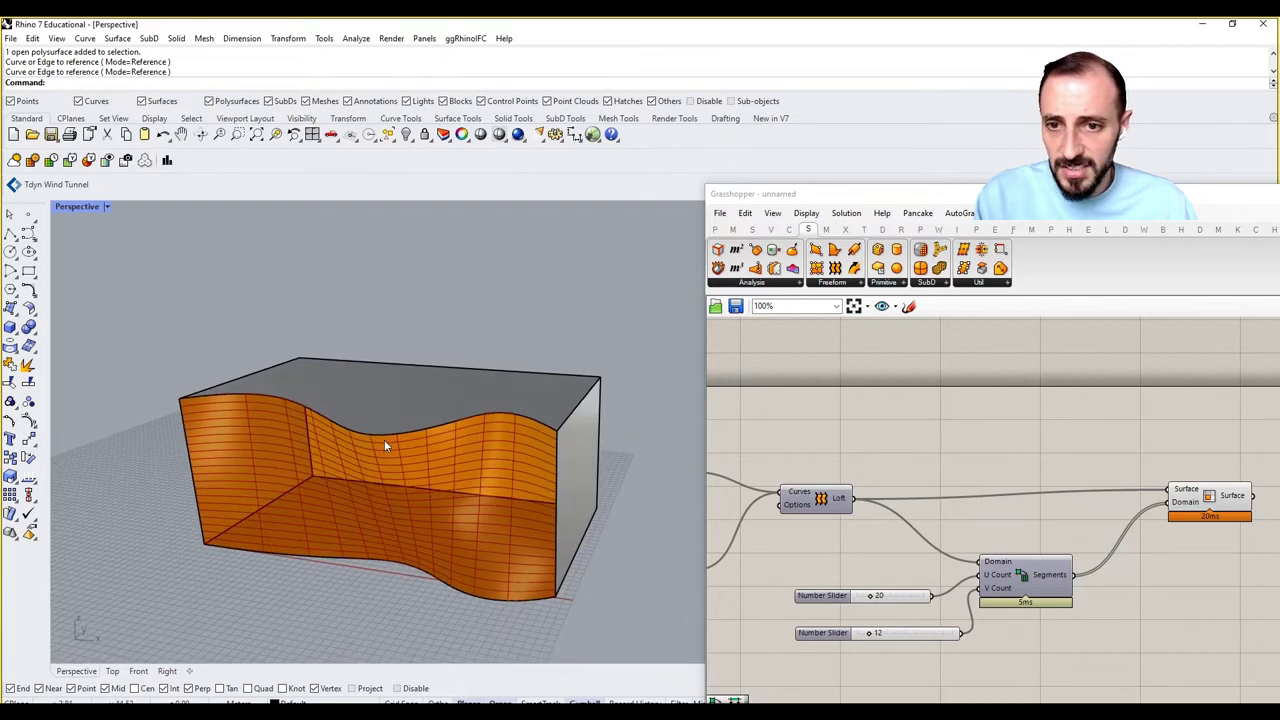
click(383, 444)
click(420, 468)
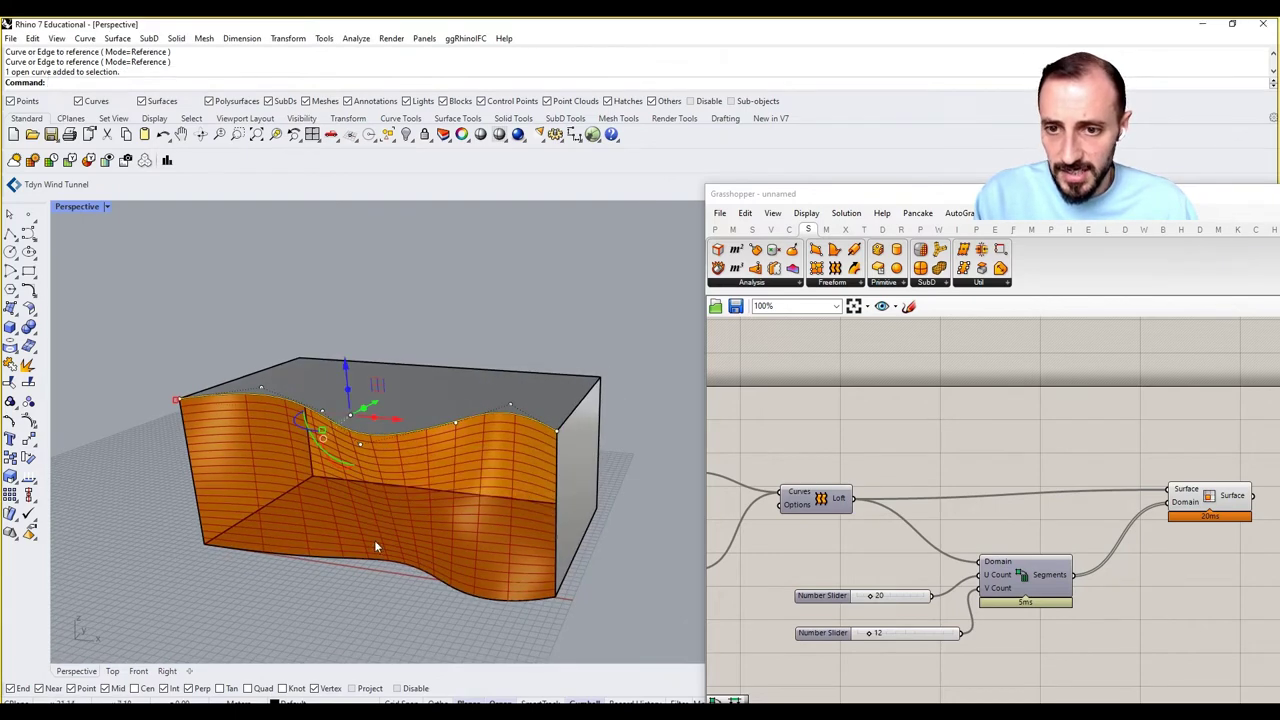
shift+click(369, 558)
click(420, 594)
right_drag(344, 598, 349, 604)
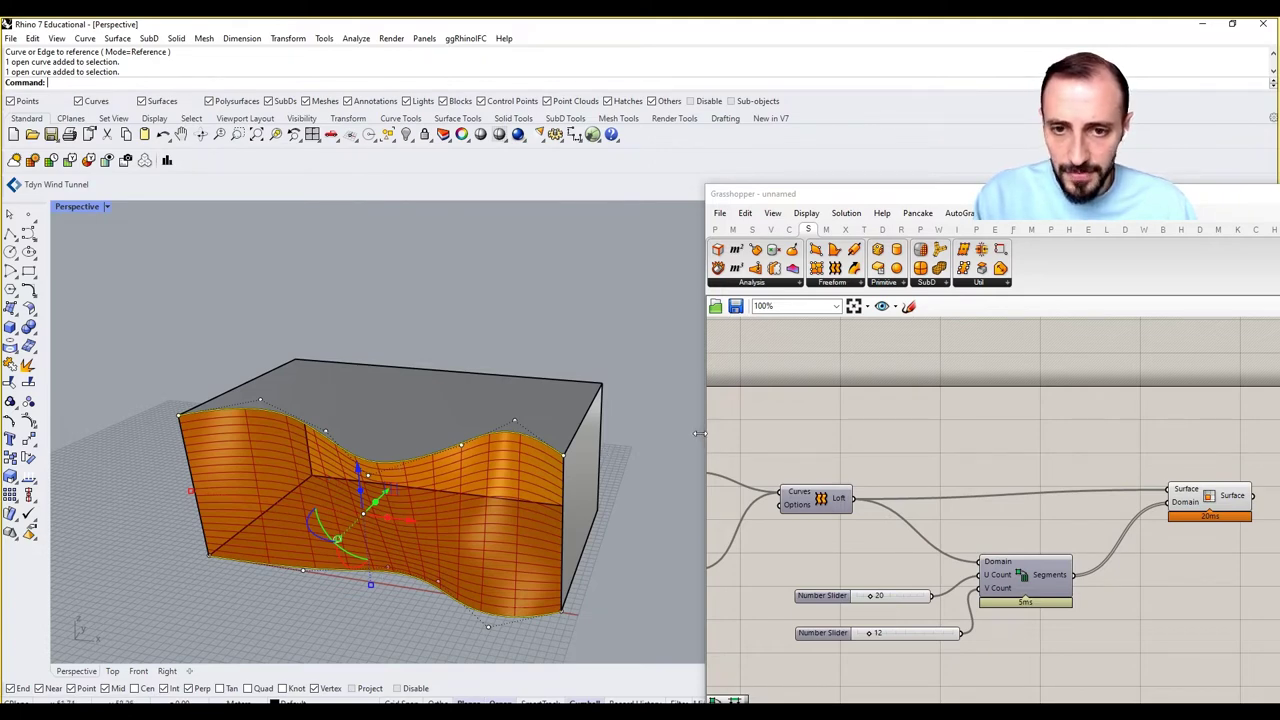
click(673, 435)
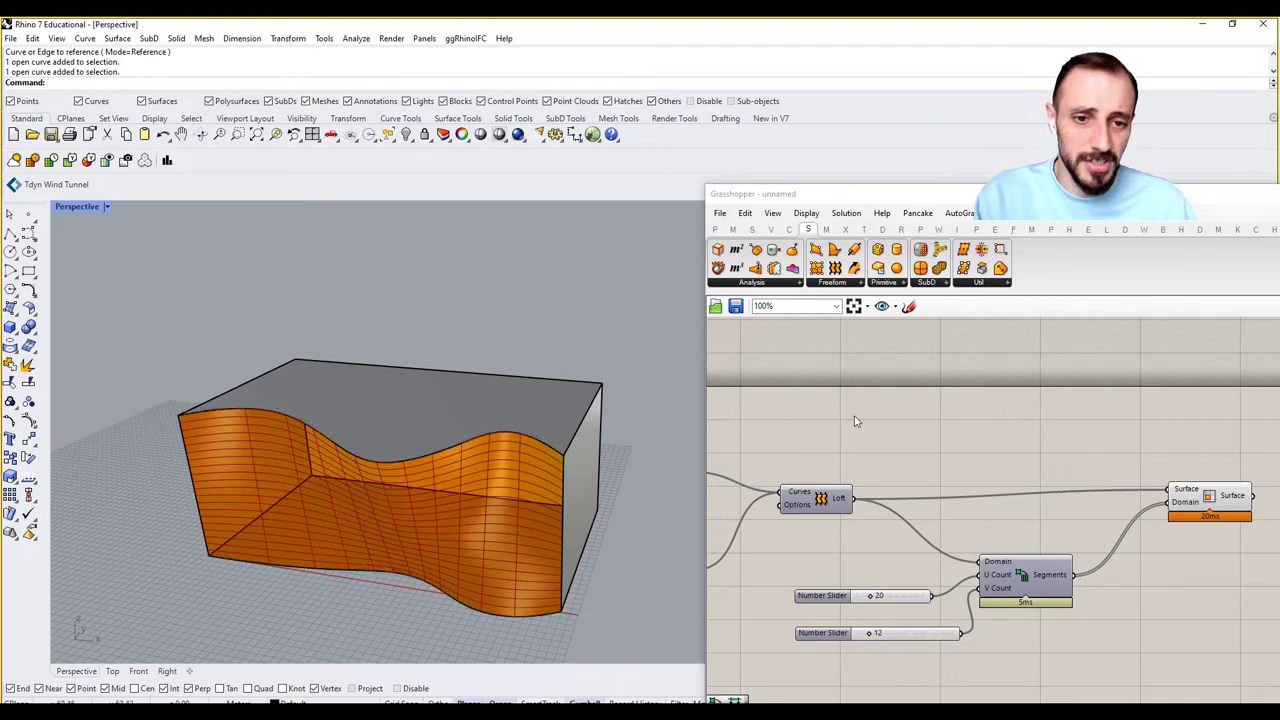
Step: Set the U Count slider to 12 and the V Count slider to 20
right_drag(1043, 426, 996, 410)
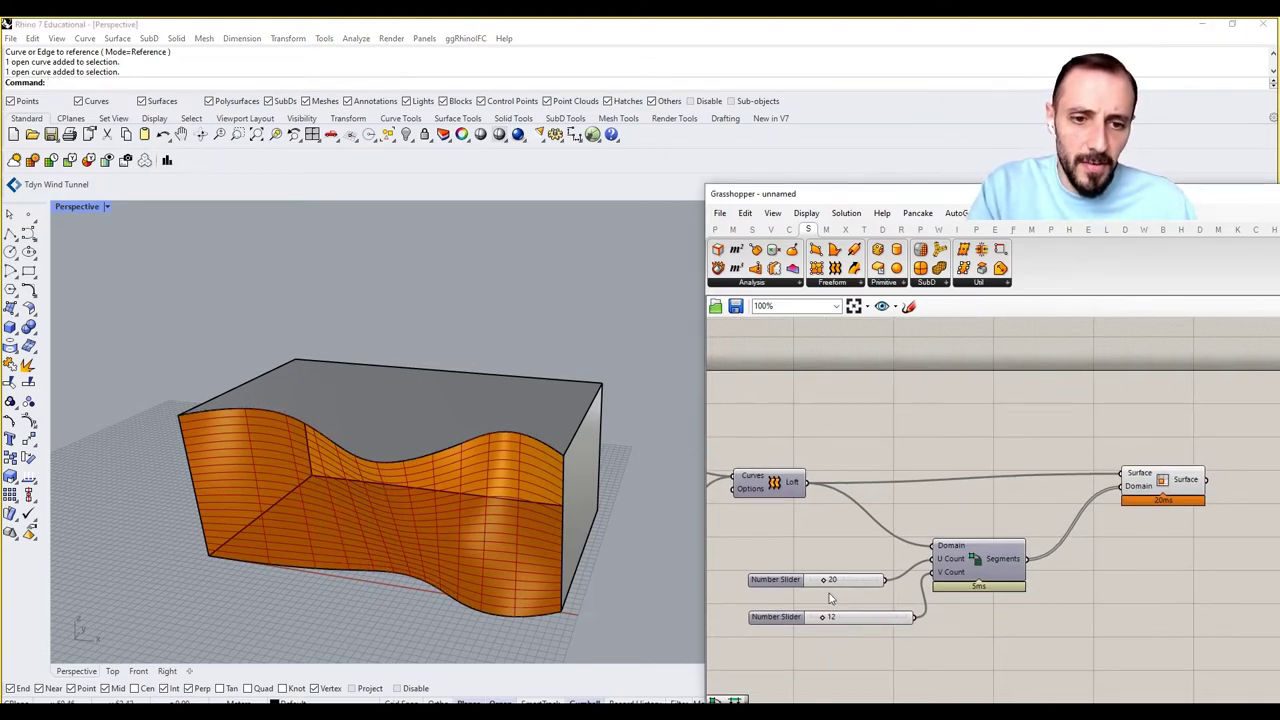
drag(826, 586, 827, 586)
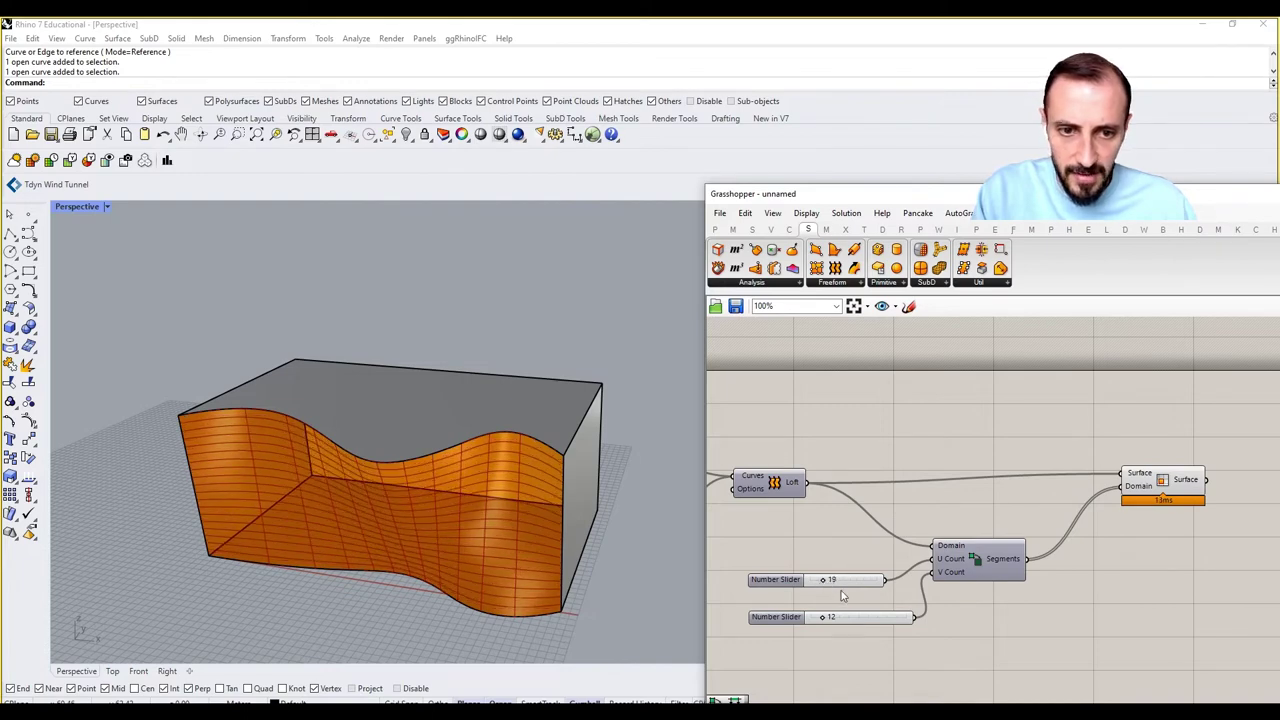
click(840, 586)
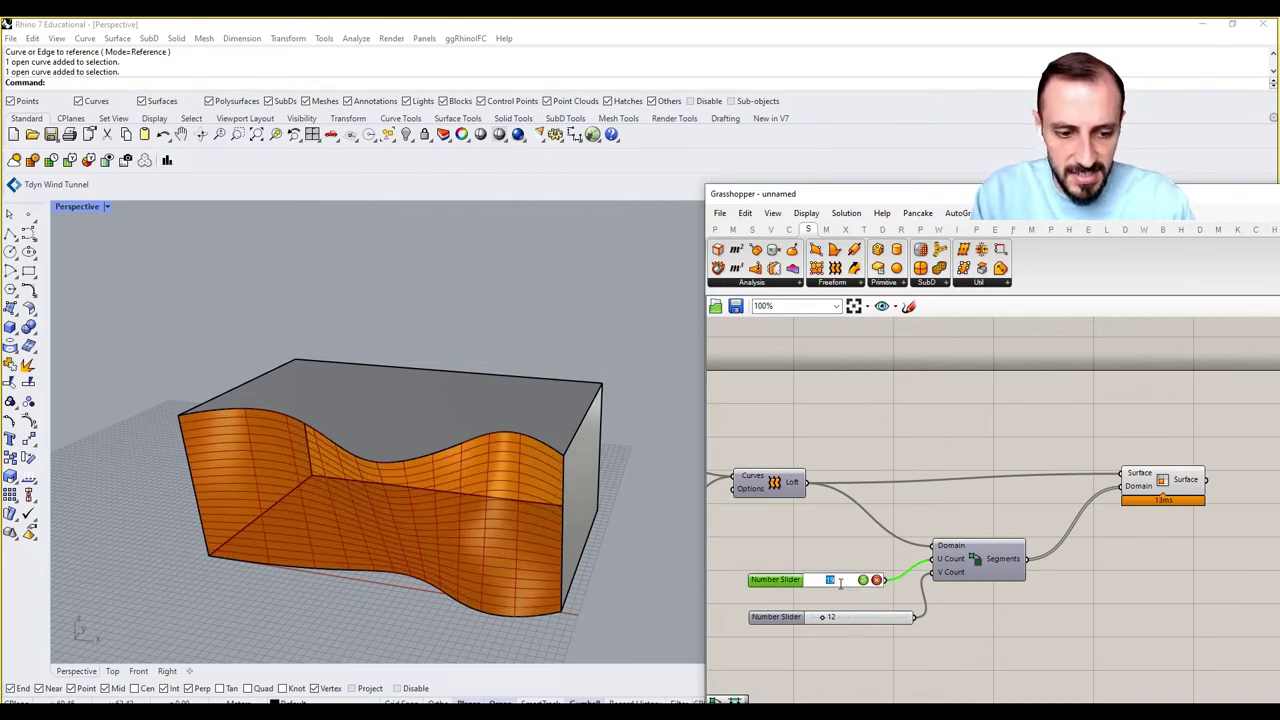
click(852, 617)
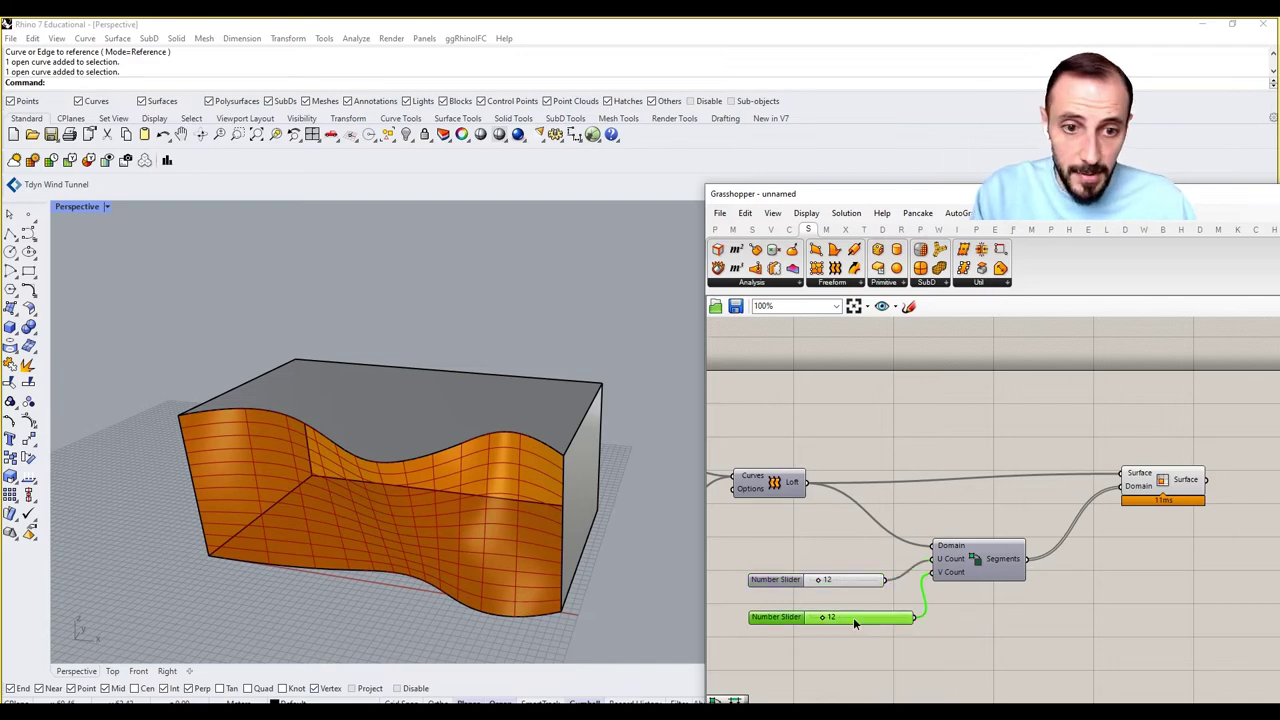
double_click(852, 617)
text(20)
key(Return)
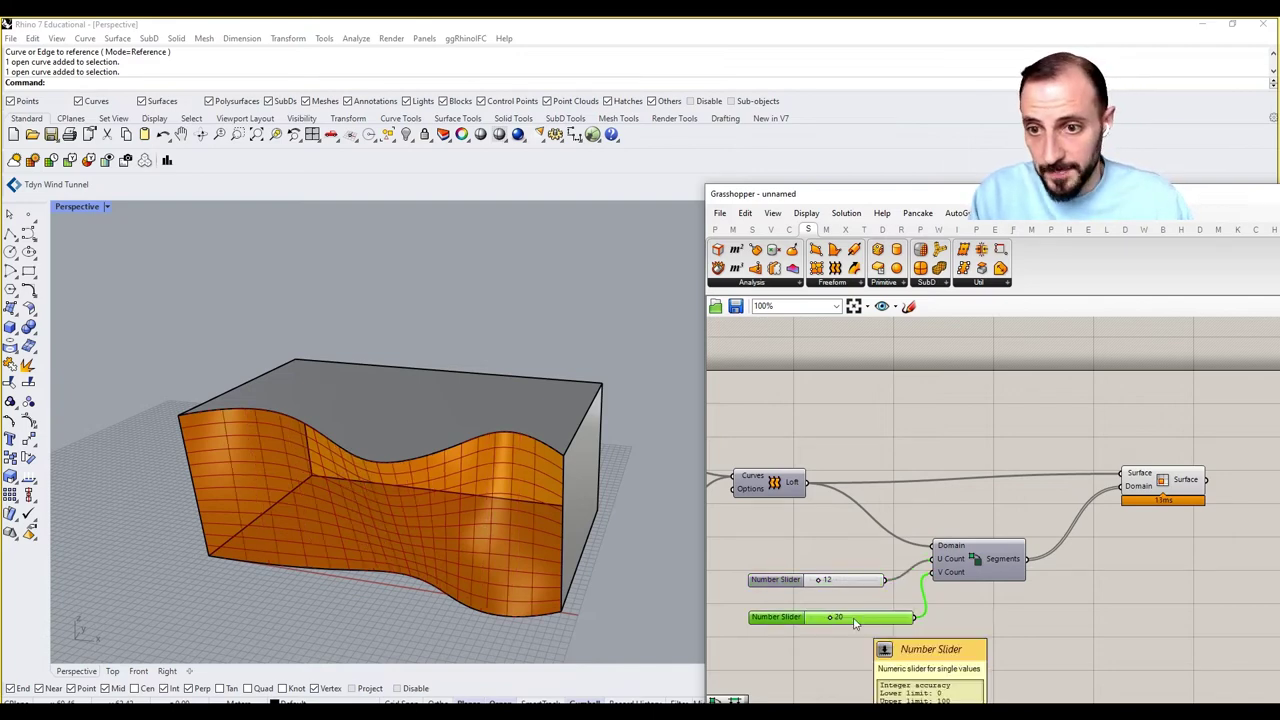
Step: Adjust the panel grid by setting the U Count slider to 7 and the V Count slider to 24
drag(835, 621, 857, 621)
mouse_move(390, 500)
right_down()
mouse_move(345, 490)
mouse_move(354, 484)
mouse_move(312, 510)
mouse_move(329, 501)
mouse_move(334, 523)
mouse_move(314, 528)
mouse_move(361, 489)
right_up()
right_drag(479, 497, 645, 572)
drag(819, 581, 838, 619)
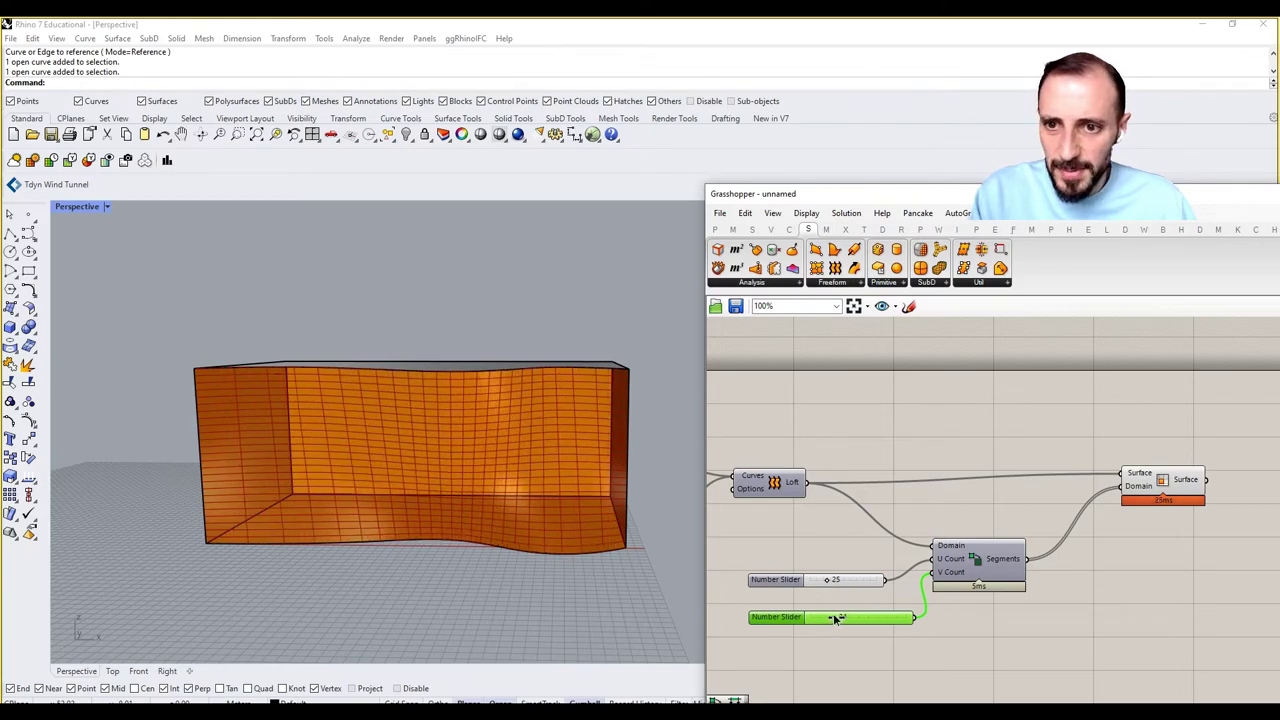
drag(826, 581, 817, 582)
right_drag(507, 518, 480, 545)
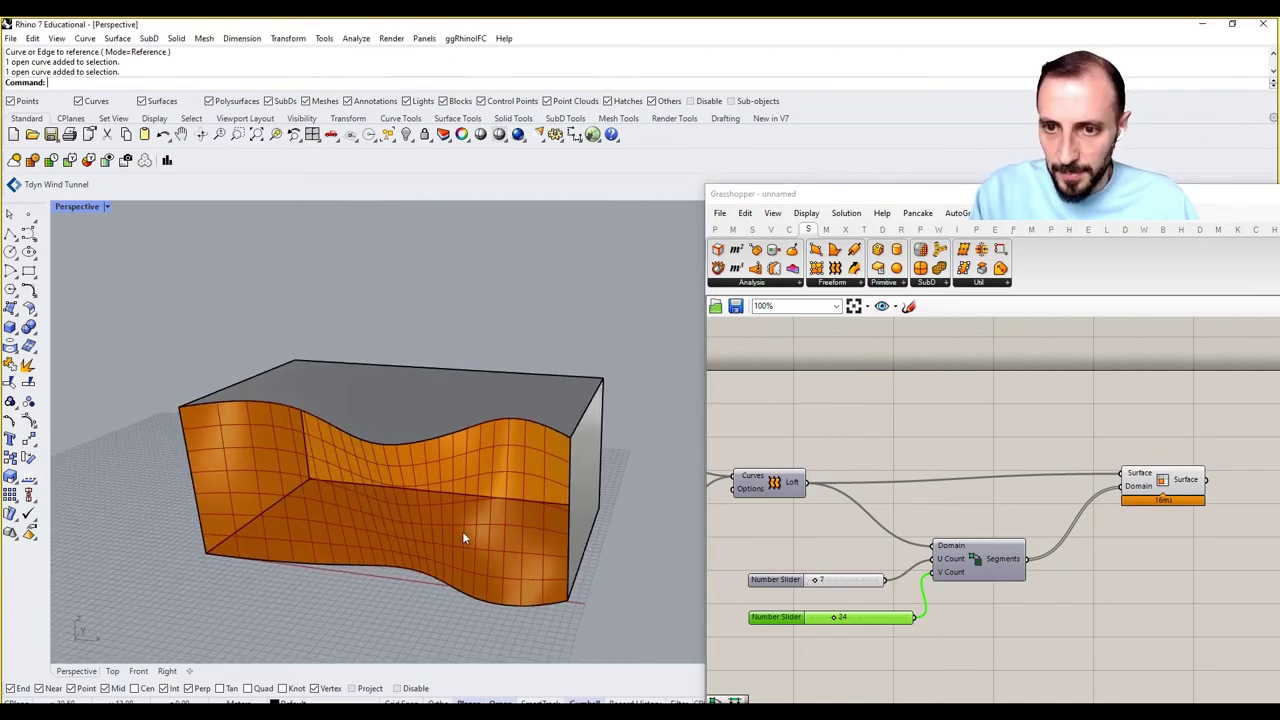
Step: Add a Deconstruct Brep component after the Isotrim and connect the Isotrim's Surface output to its Brep input
right_drag(1108, 425, 1005, 437)
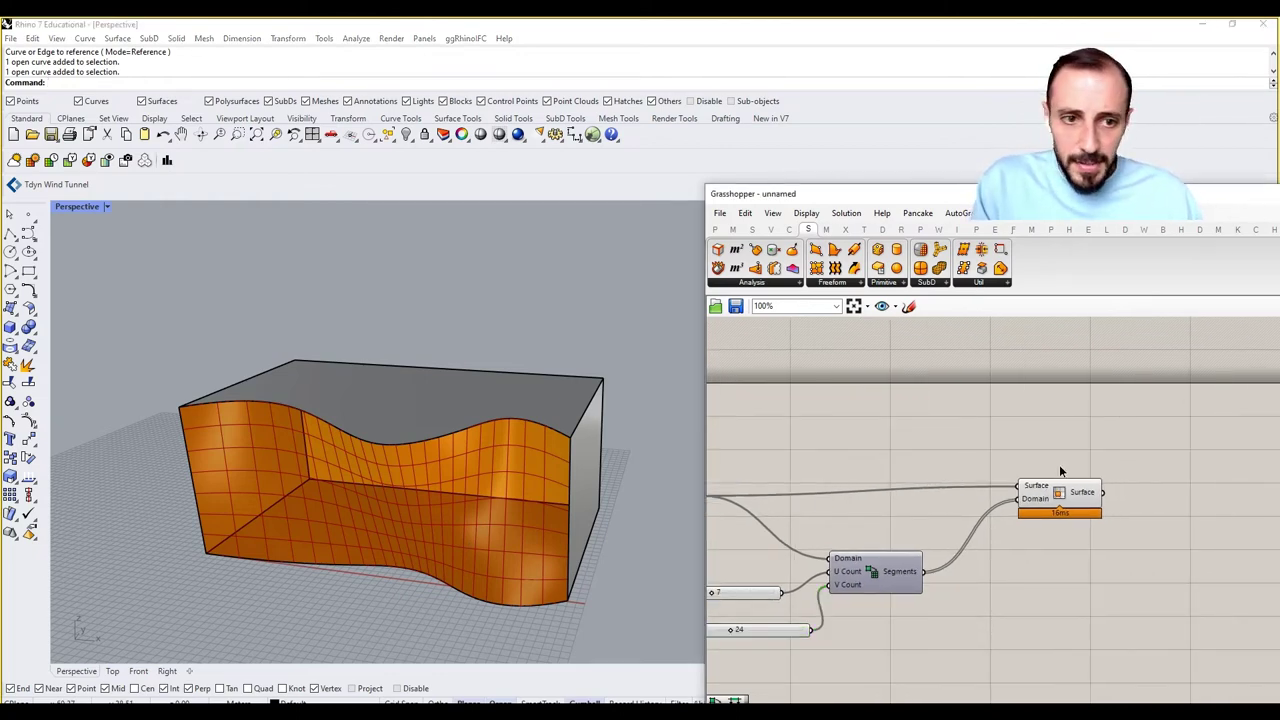
right_drag(1046, 463, 928, 432)
right_drag(816, 446, 778, 447)
click(1196, 416)
click(1148, 385)
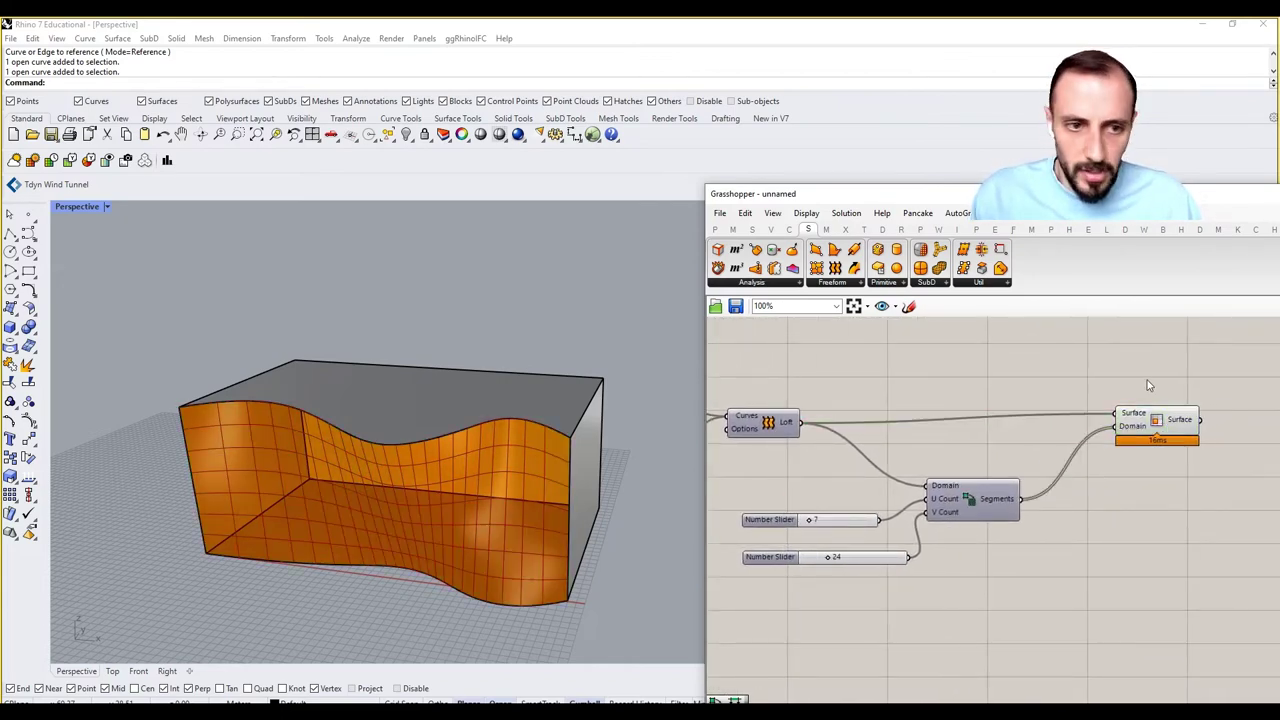
click(1162, 419)
click(1136, 395)
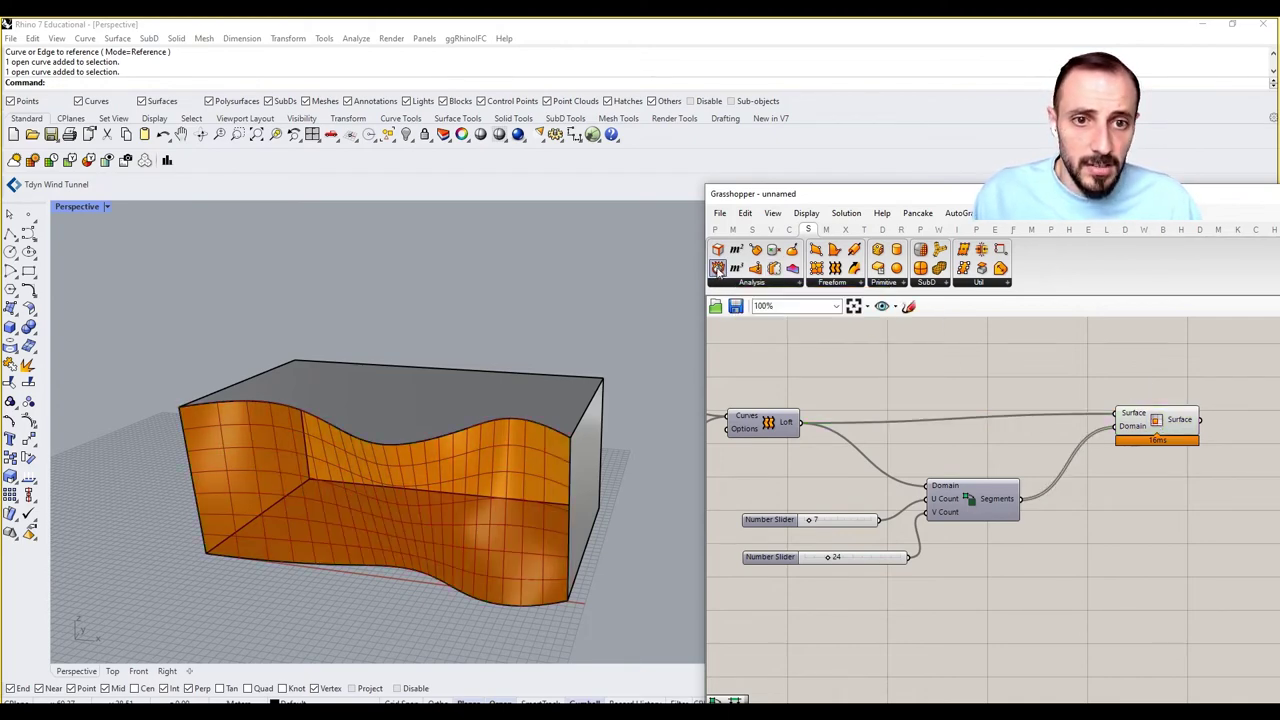
drag(717, 270, 992, 373)
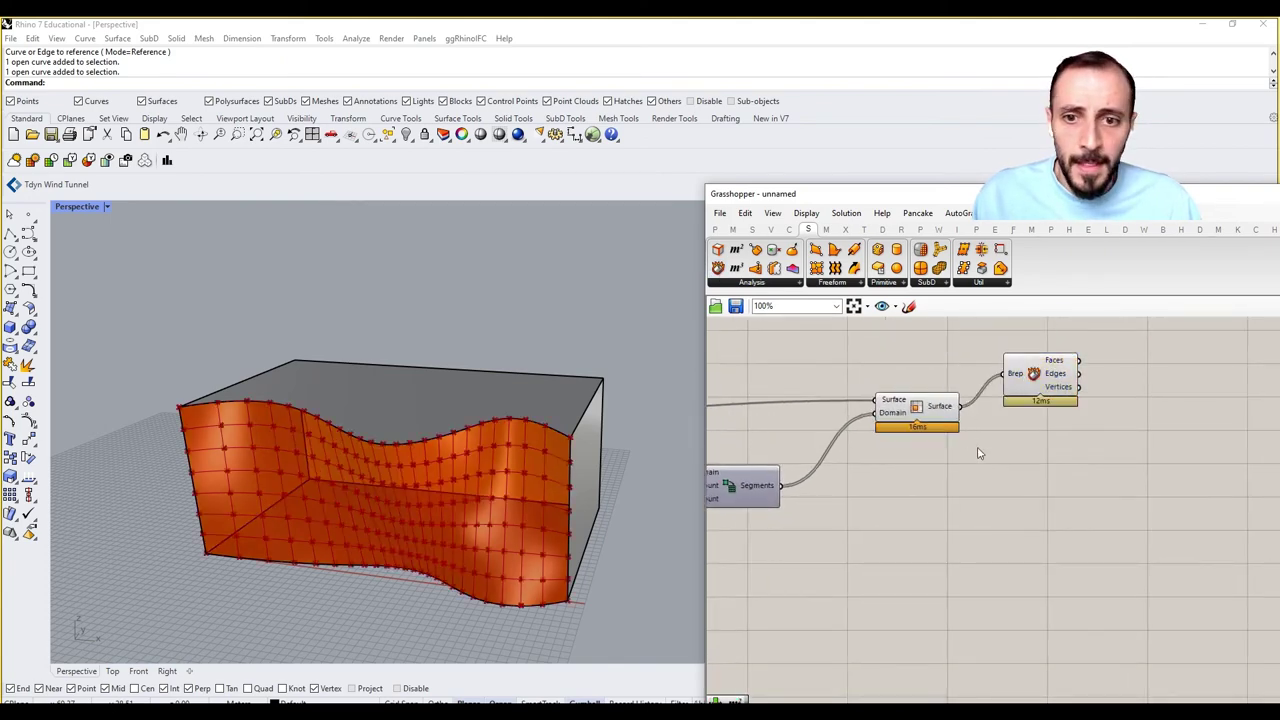
click(940, 406)
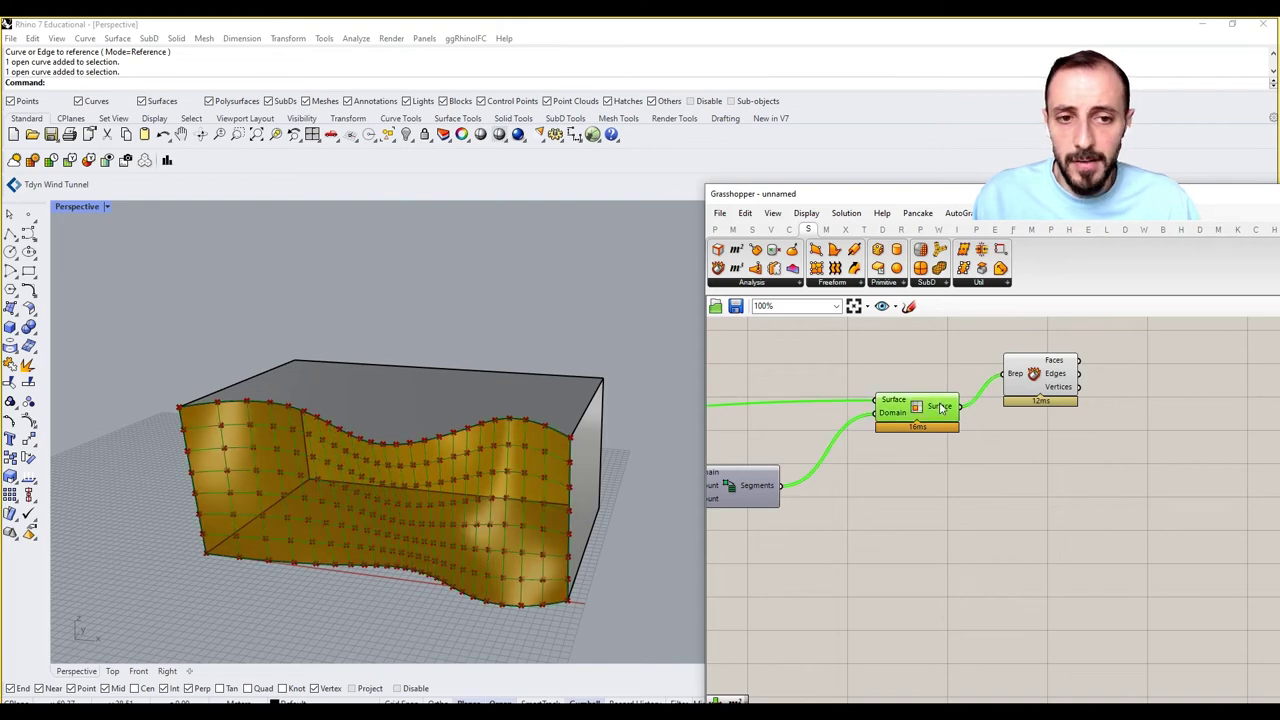
click(936, 370)
mouse_move(941, 412)
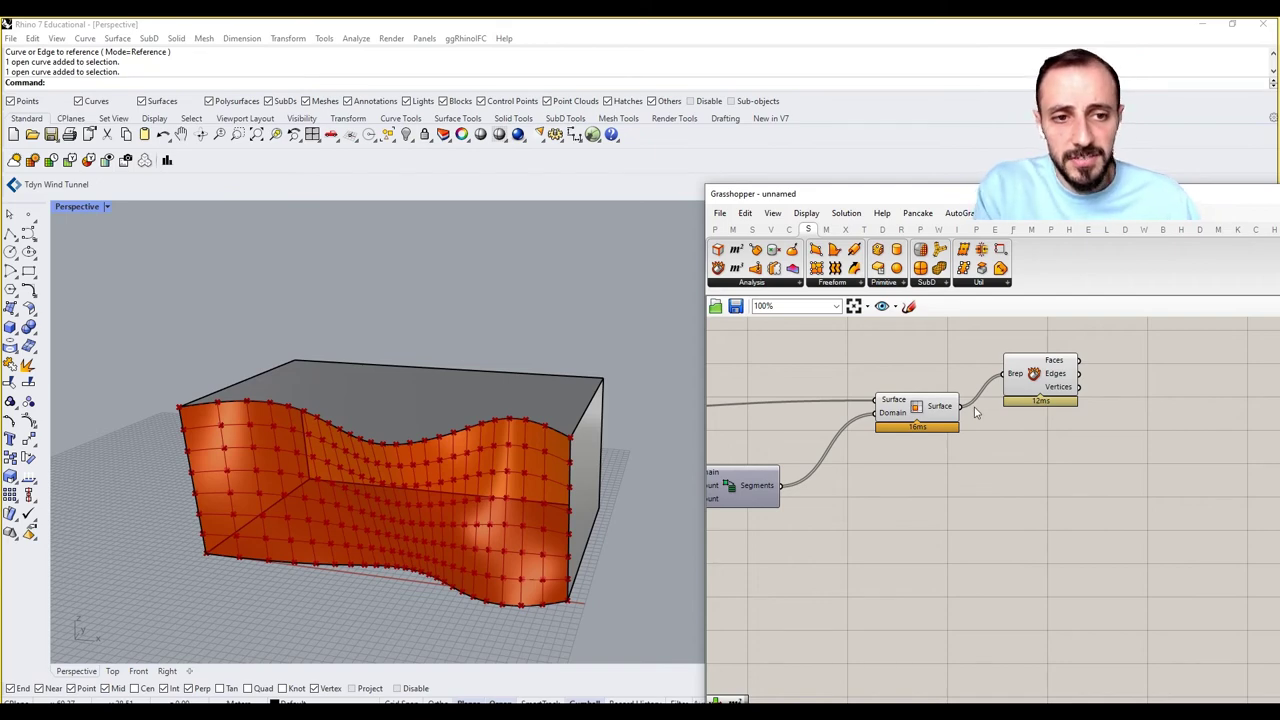
Step: Reposition the Deconstruct Brep component farther from the Isotrim and level with its Surface output
drag(1030, 373, 1034, 386)
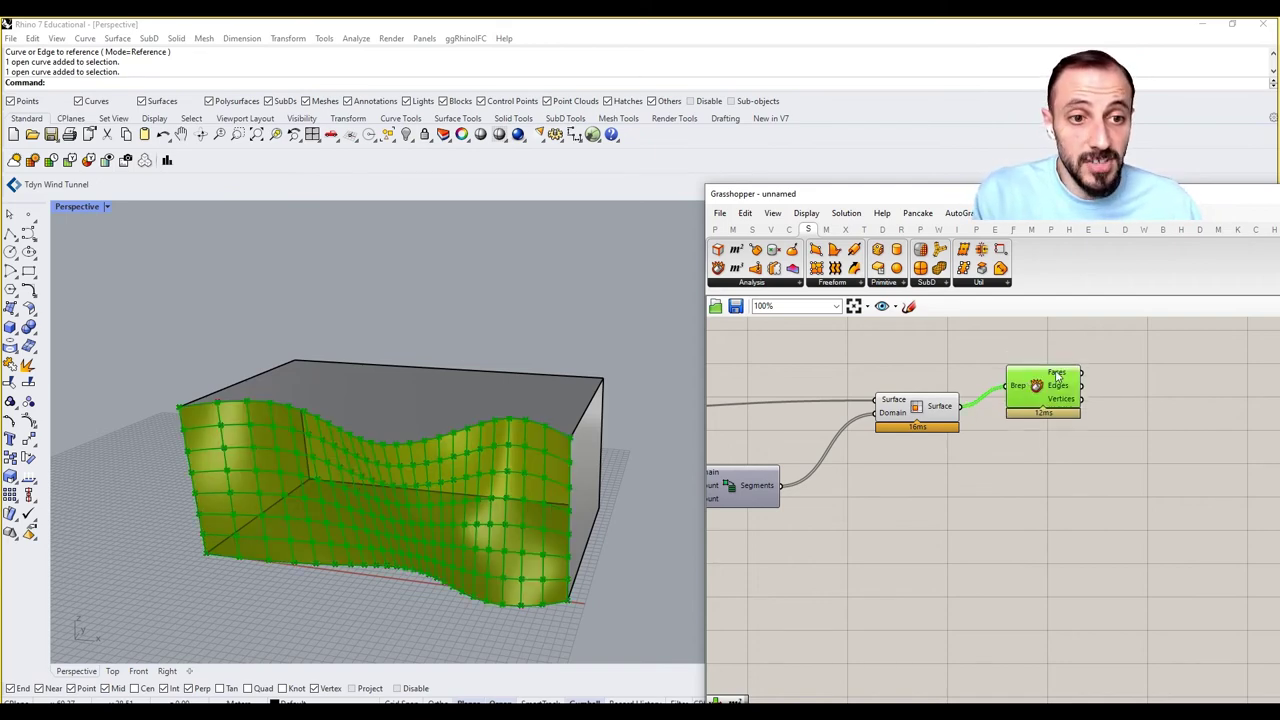
mouse_move(1058, 376)
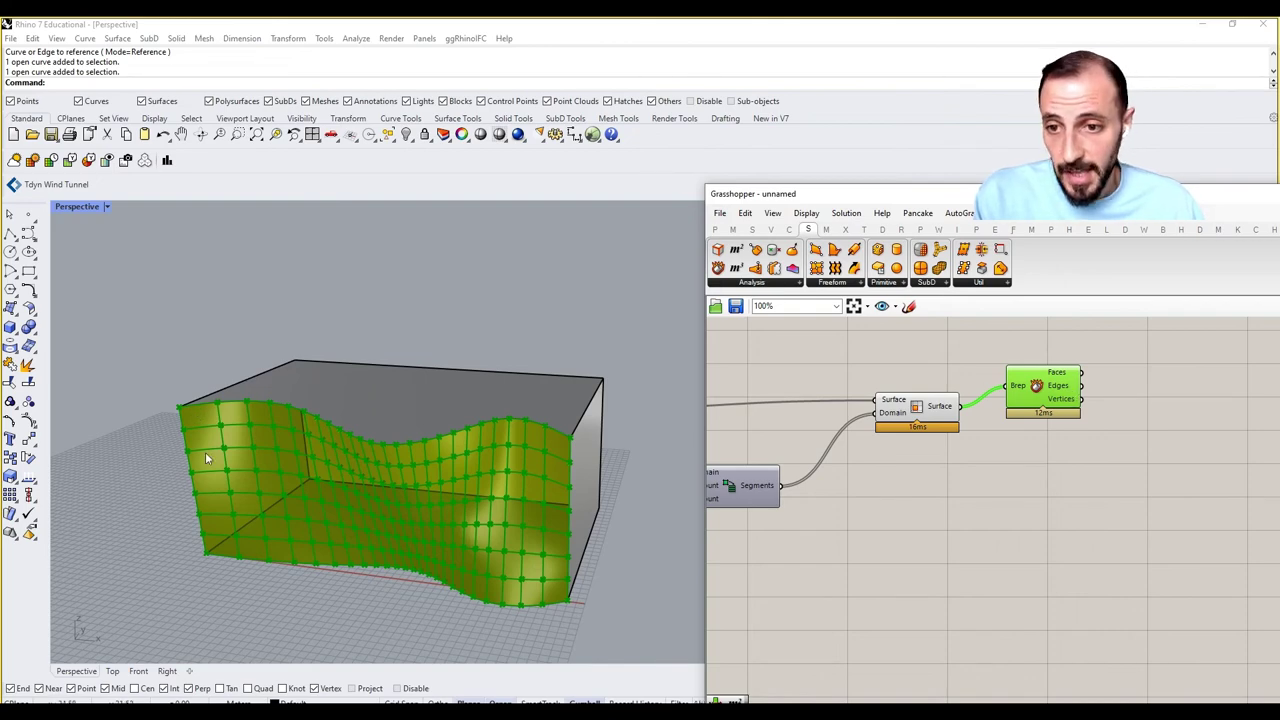
click(1075, 417)
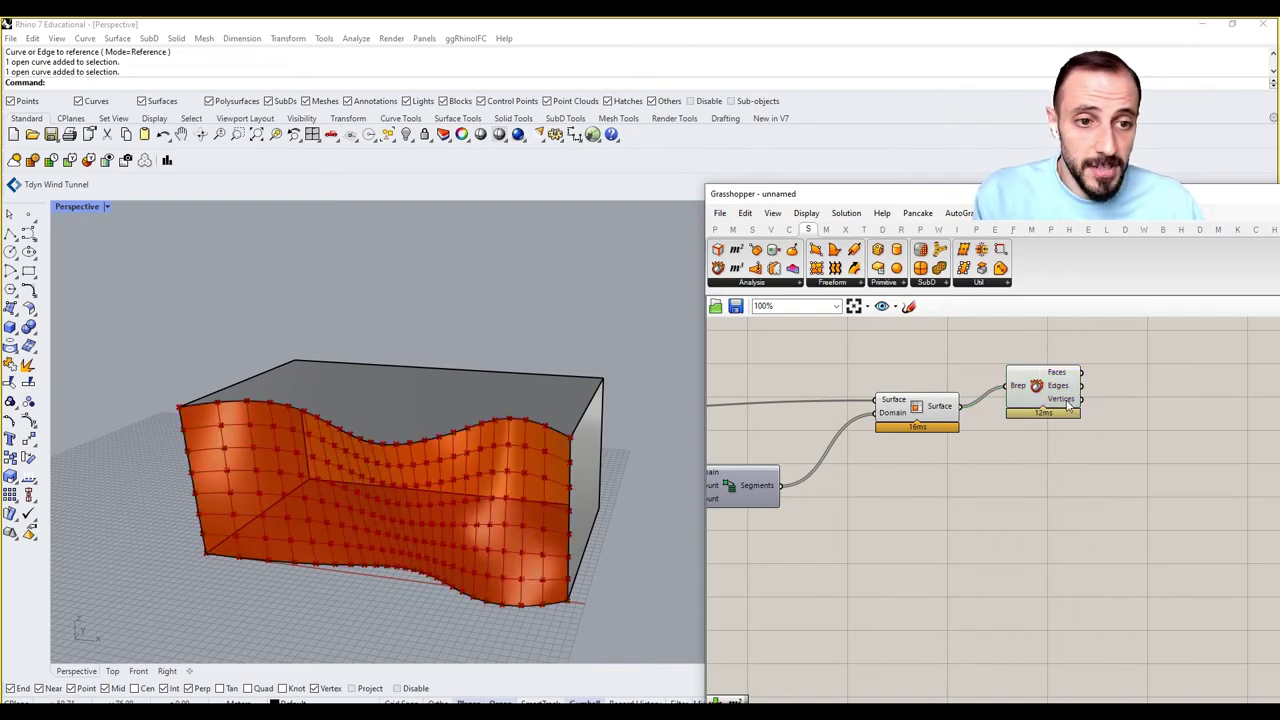
drag(1053, 399, 1078, 420)
scroll(1075, 420, down, 3)
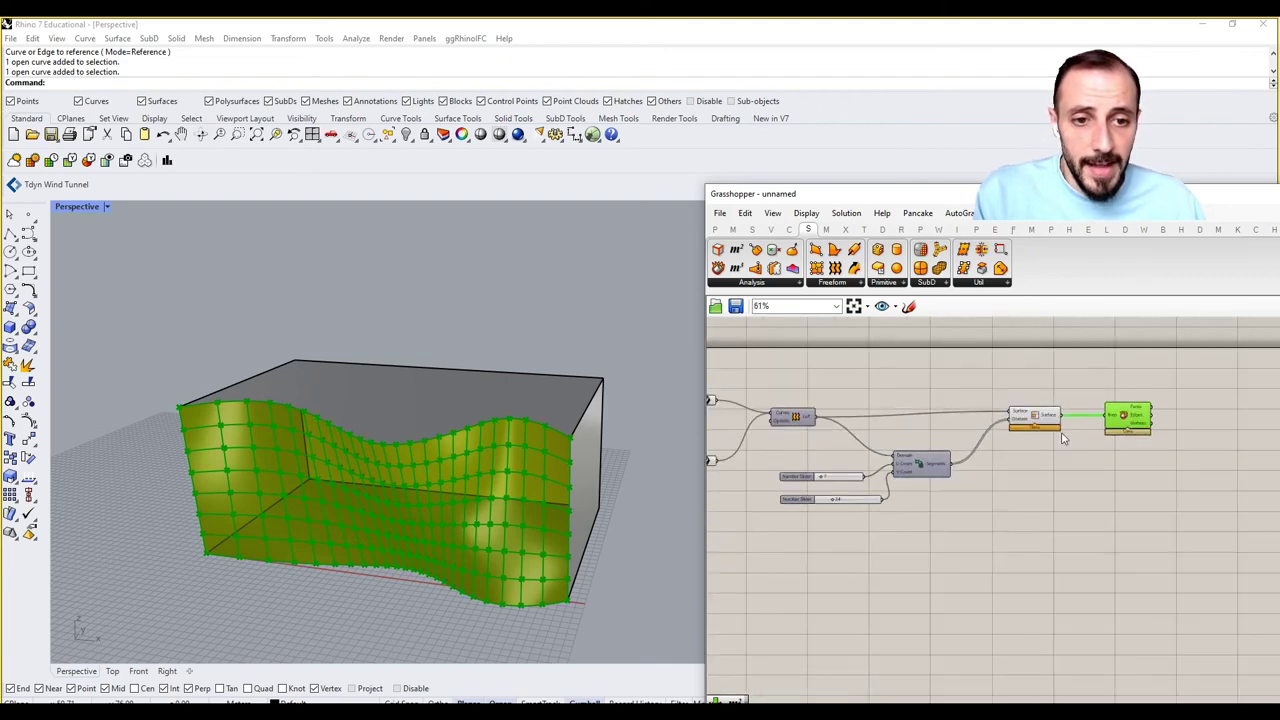
scroll(1063, 438, up, 5)
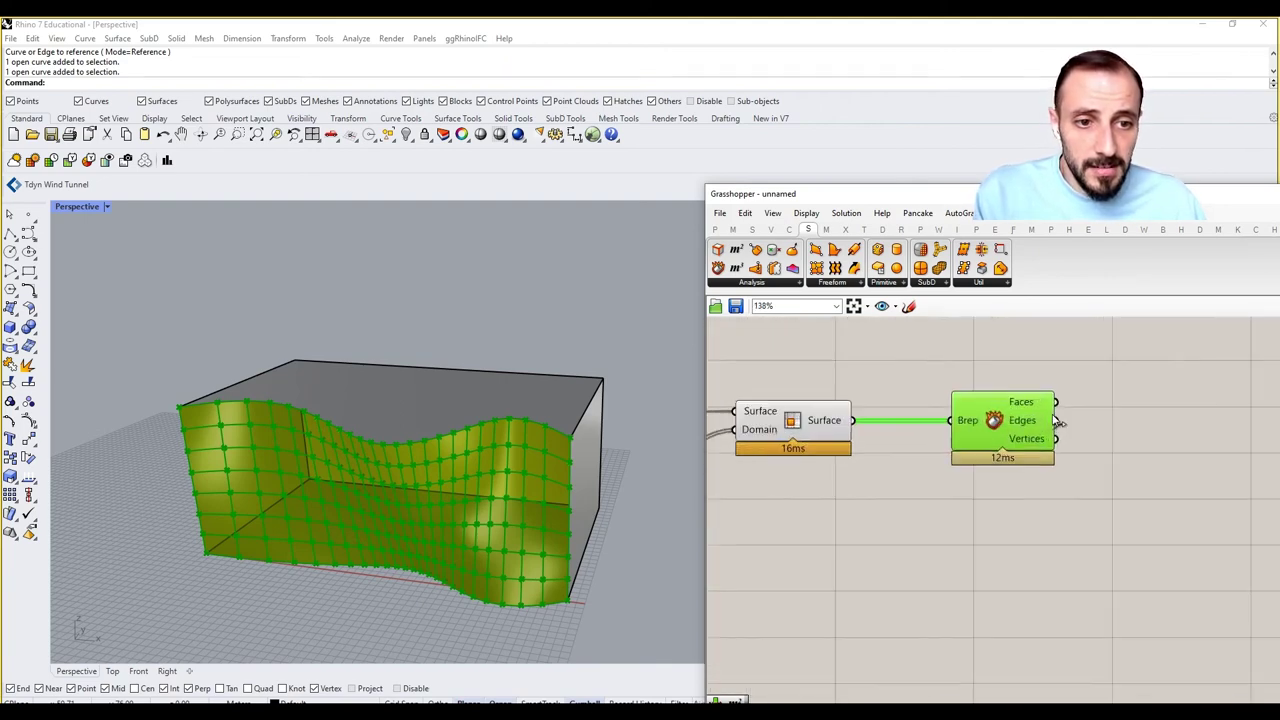
click(797, 476)
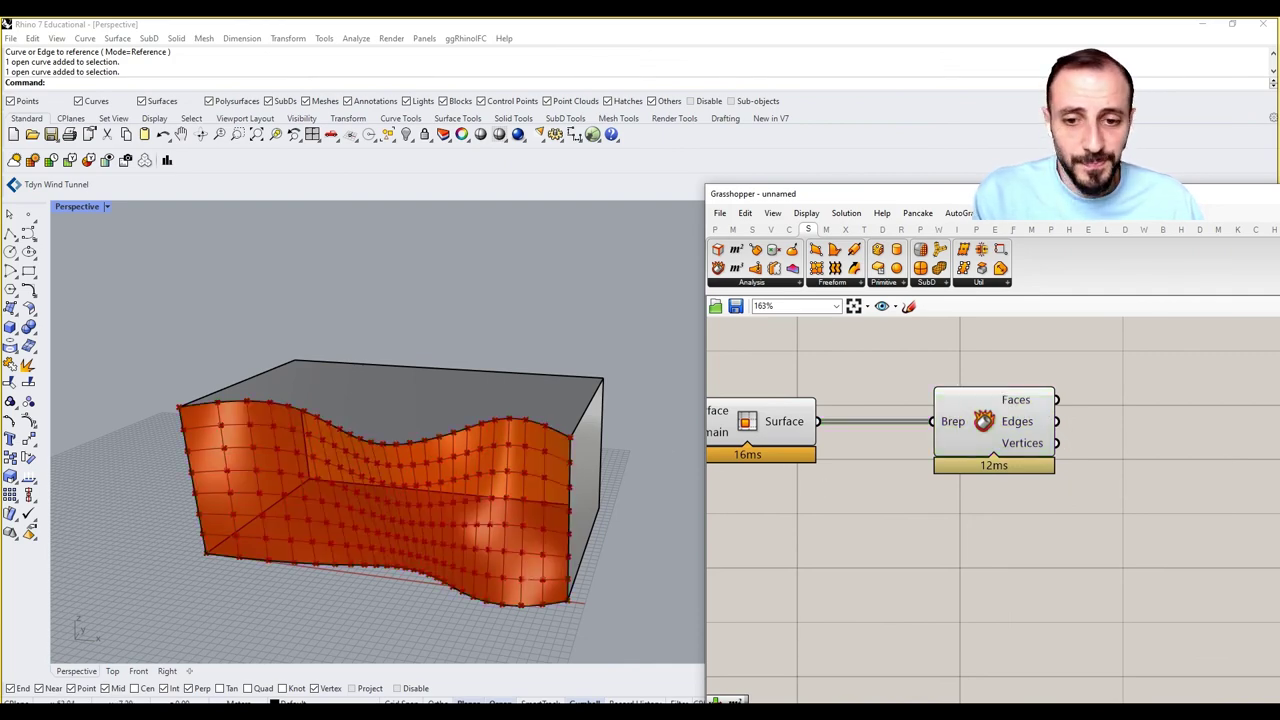